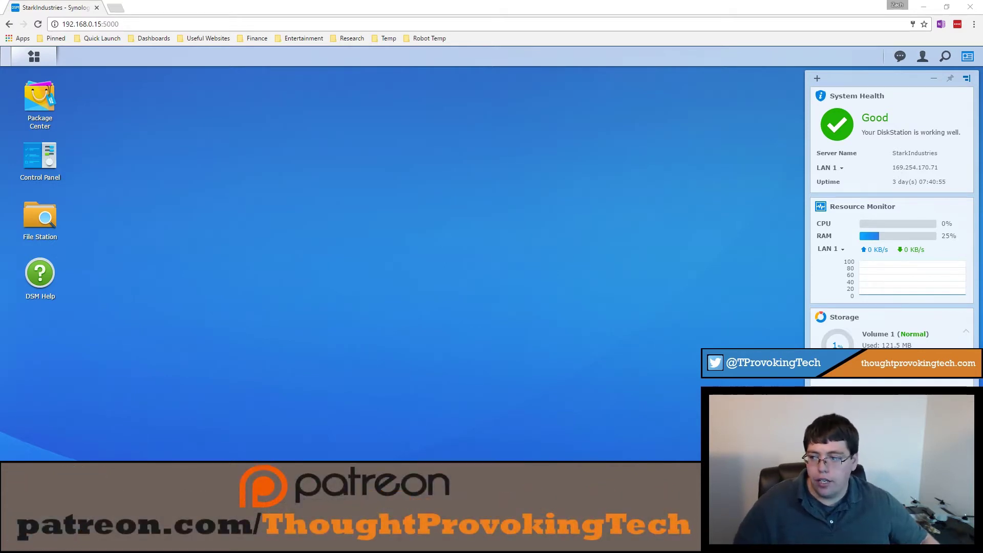
# Step: In Package Center settings, confirm Auto Updates applies to all packages, then close settings
pyautogui.click(37, 59)
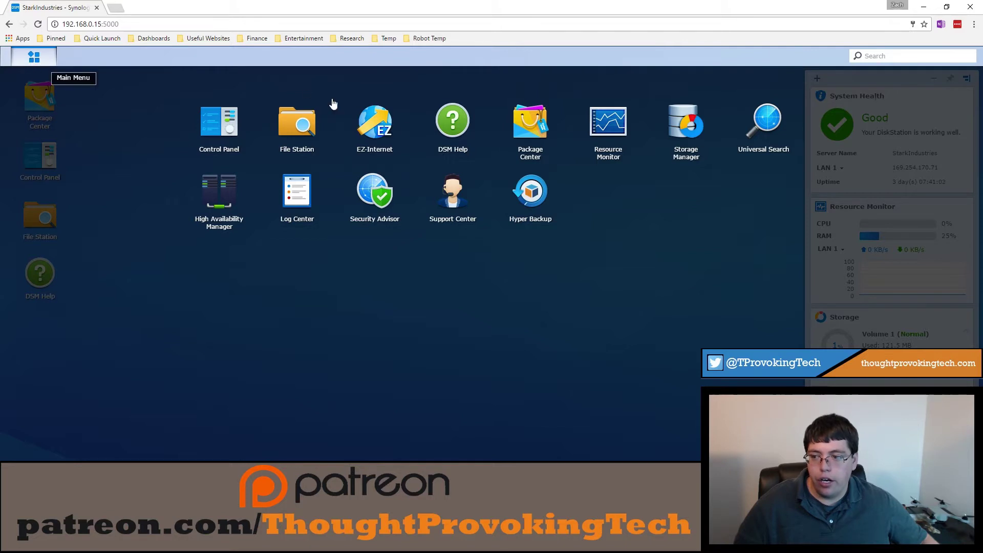
pyautogui.click(525, 133)
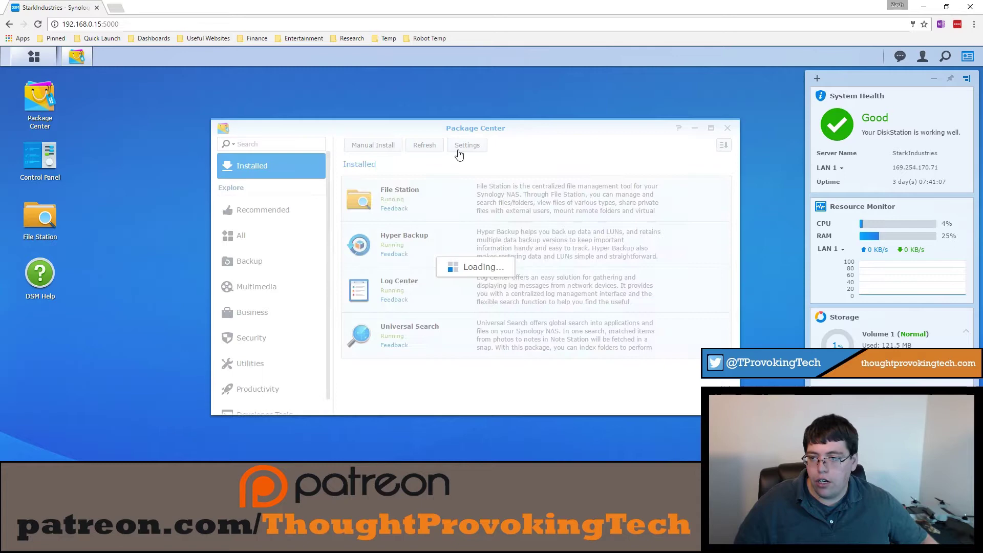
pyautogui.click(461, 154)
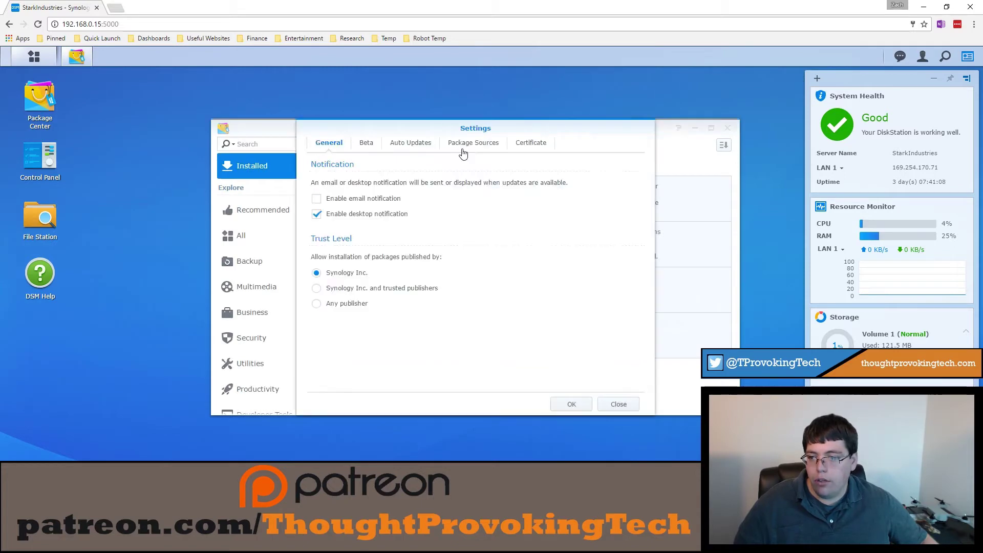
pyautogui.click(425, 144)
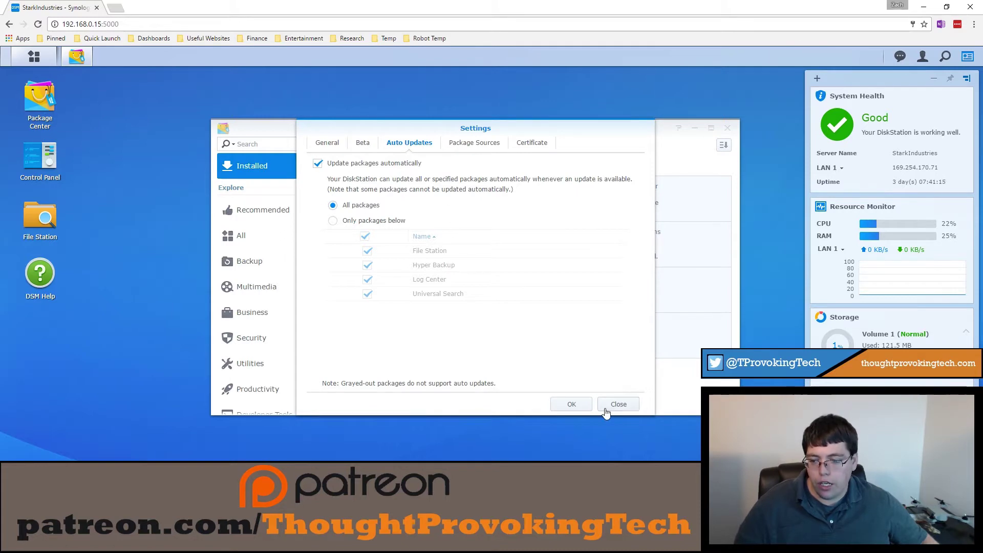
pyautogui.click(573, 405)
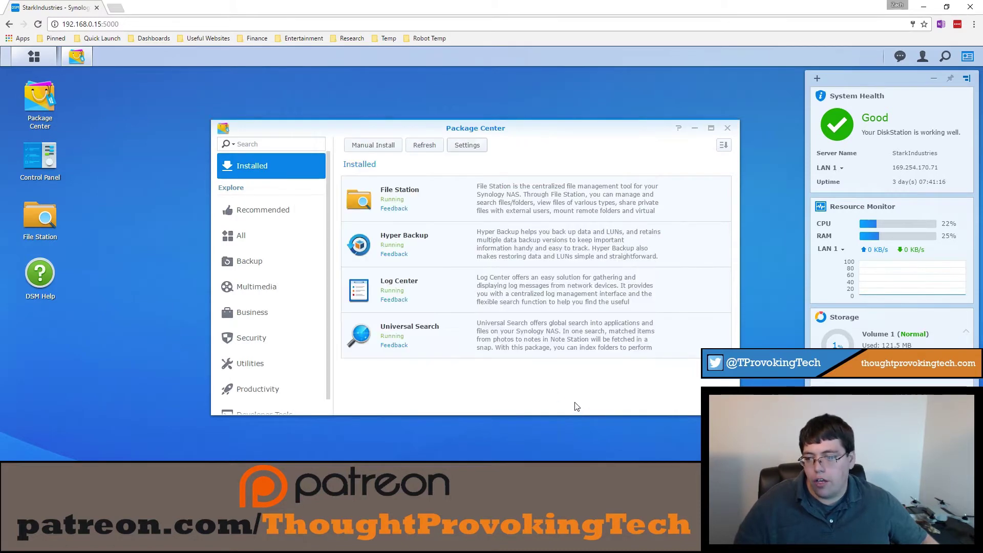
# Step: Install the Cloud Sync package from Package Center's Backup category
pyautogui.click(275, 262)
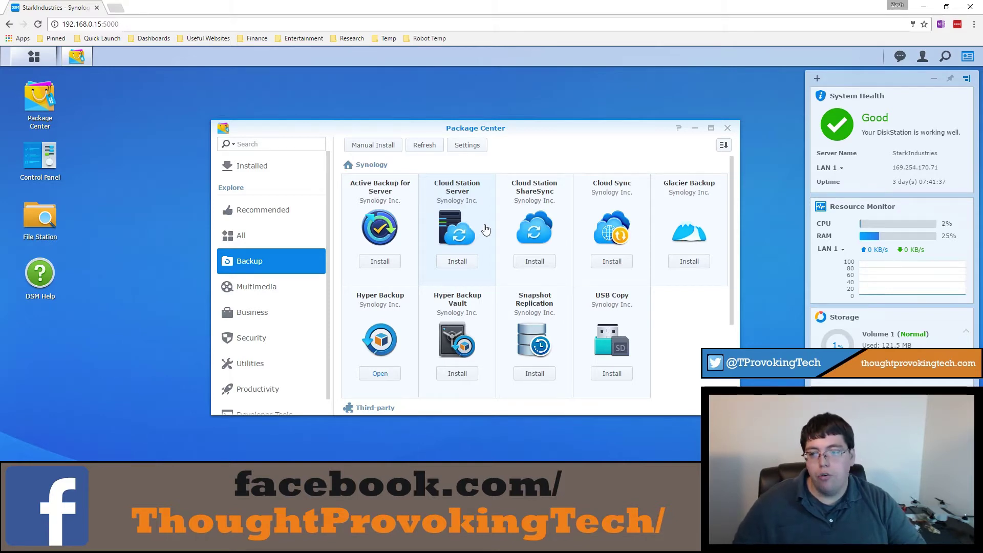
pyautogui.click(628, 233)
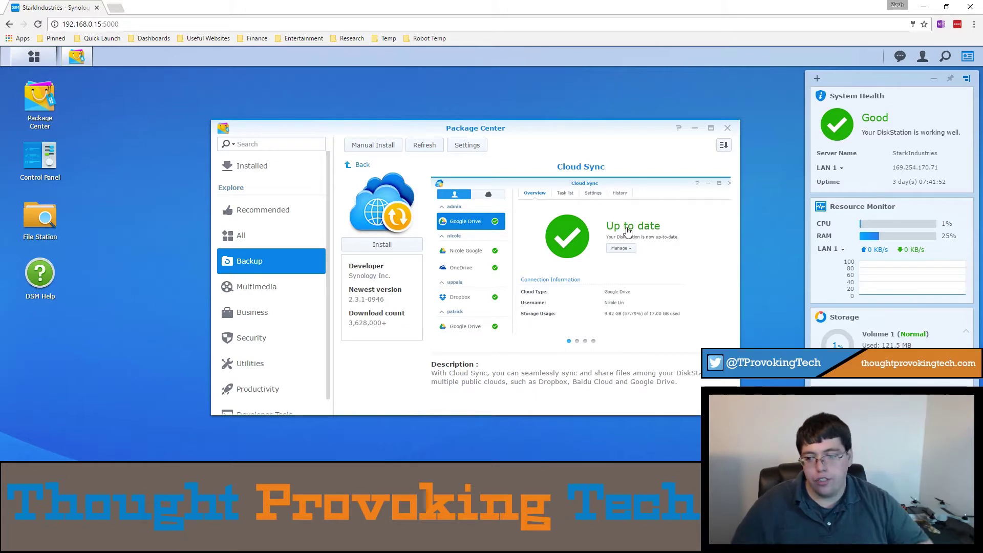
pyautogui.click(385, 243)
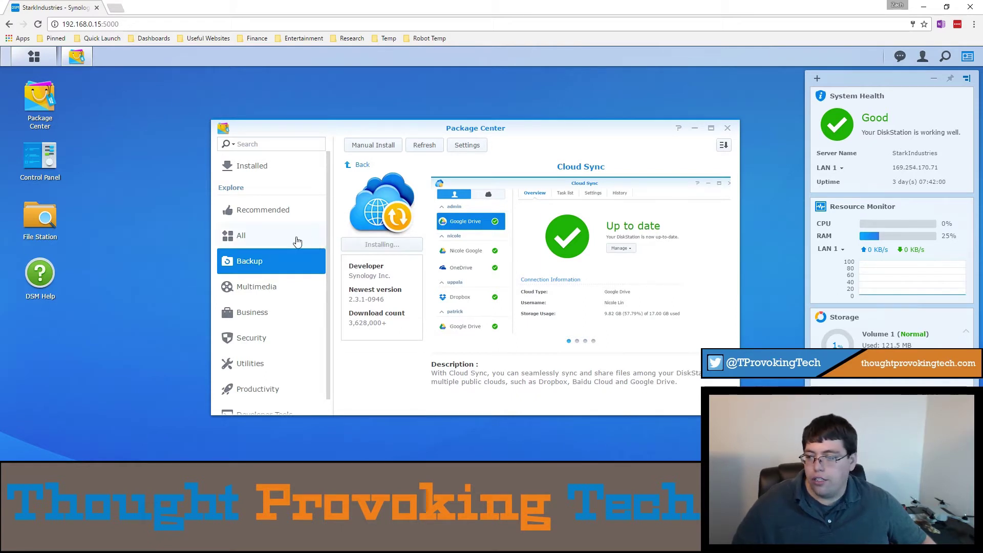
# Step: Close Package Center and launch Cloud Sync from the Main Menu to reach its Cloud Providers list
pyautogui.click(728, 129)
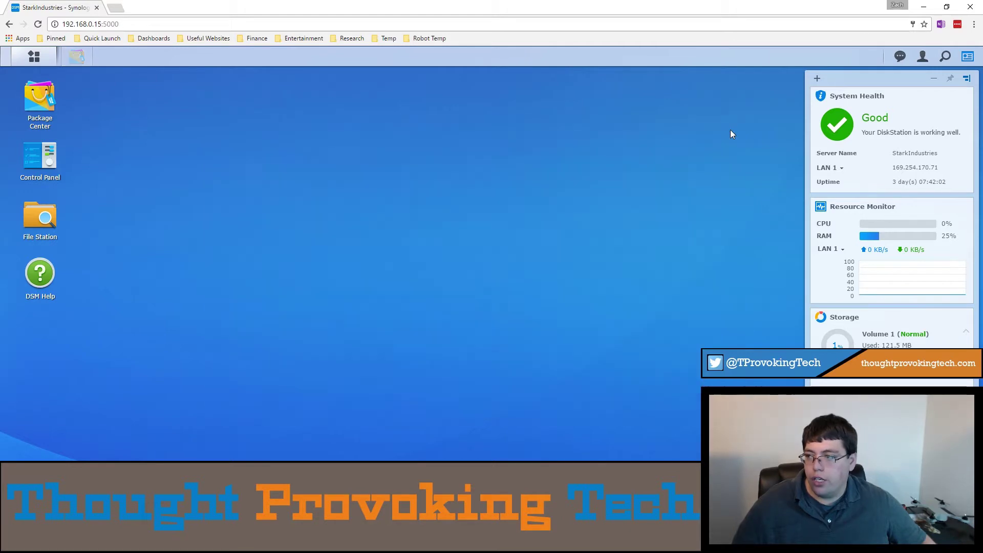
pyautogui.click(33, 60)
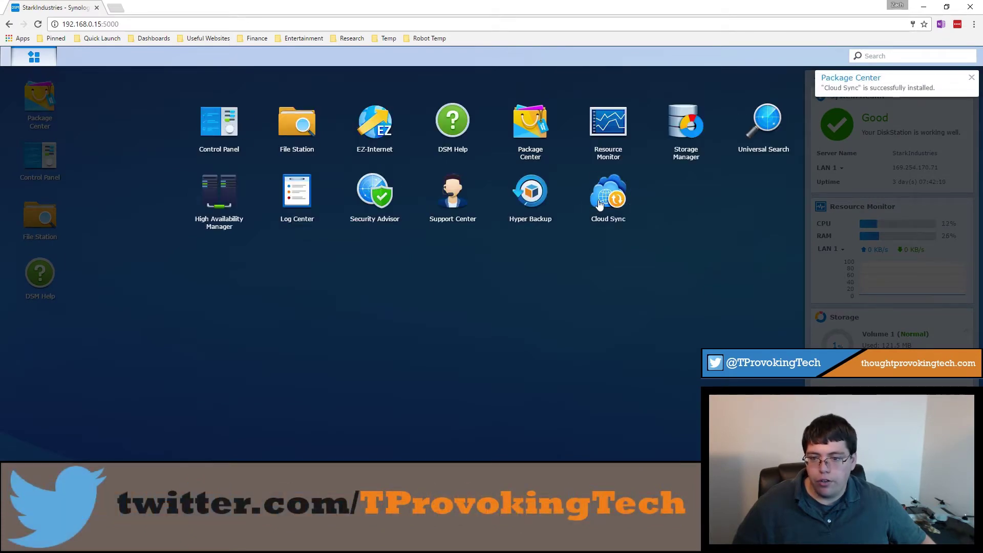
pyautogui.click(605, 202)
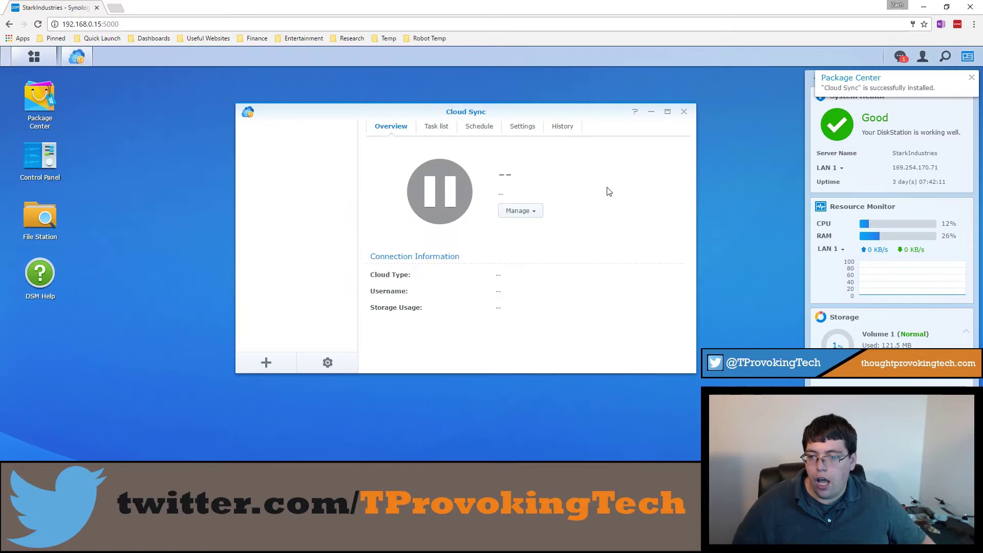
pyautogui.doubleClick(362, 220)
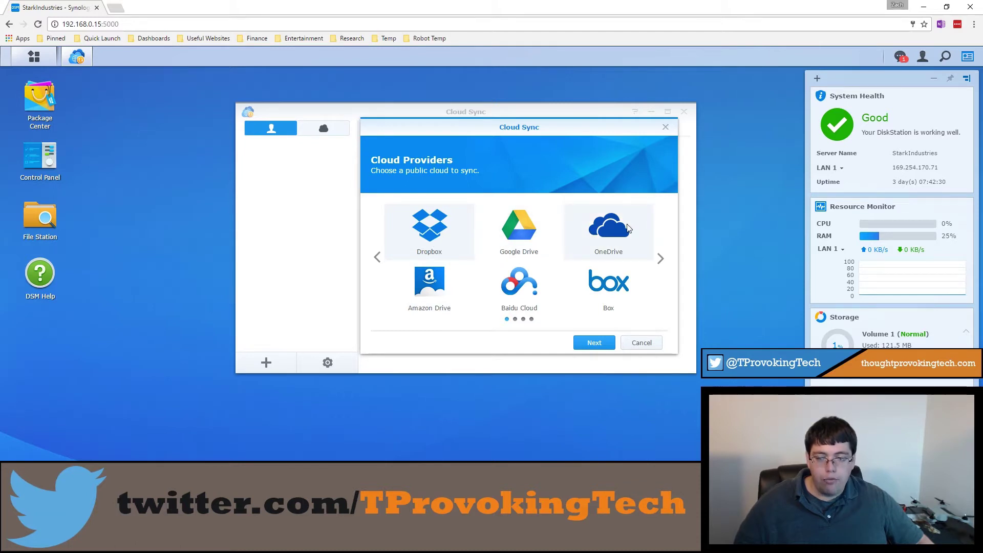
# Step: Page through the cloud providers carousel to the page listing S3 Storage
pyautogui.click(661, 258)
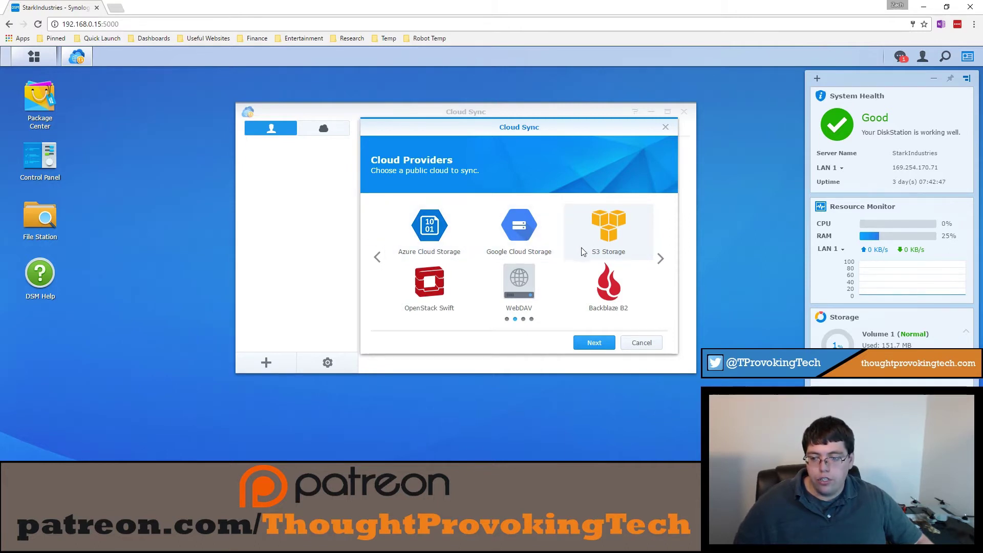
pyautogui.click(662, 258)
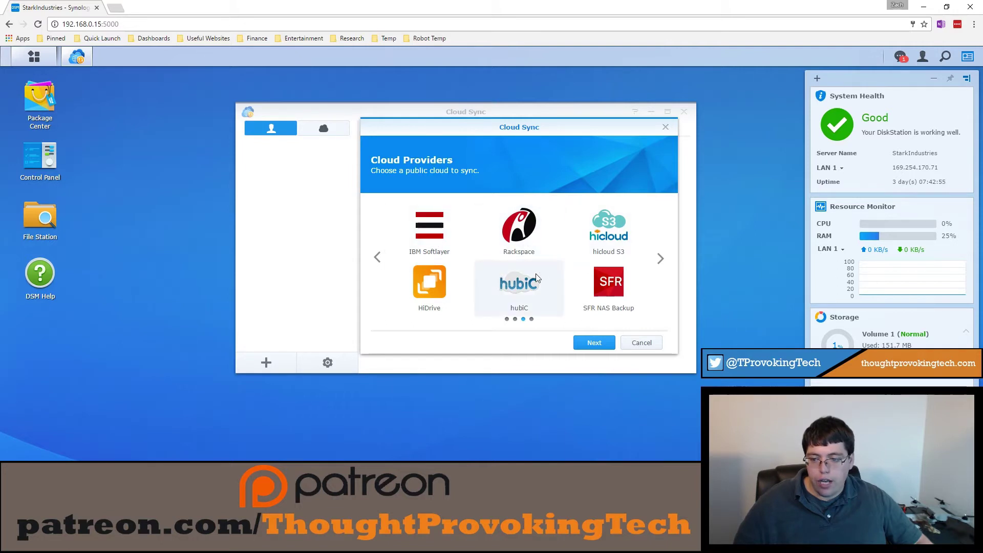
pyautogui.click(661, 261)
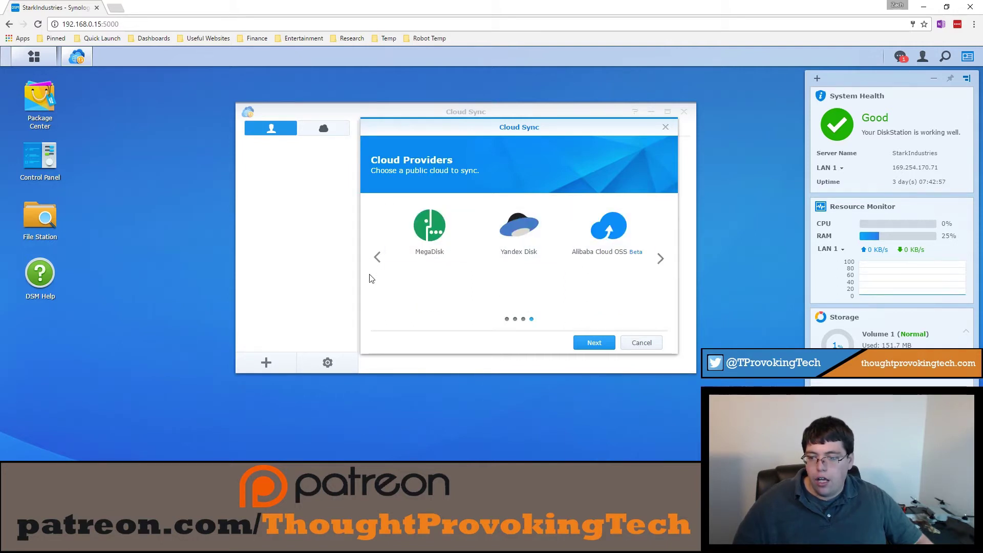
pyautogui.click(377, 257)
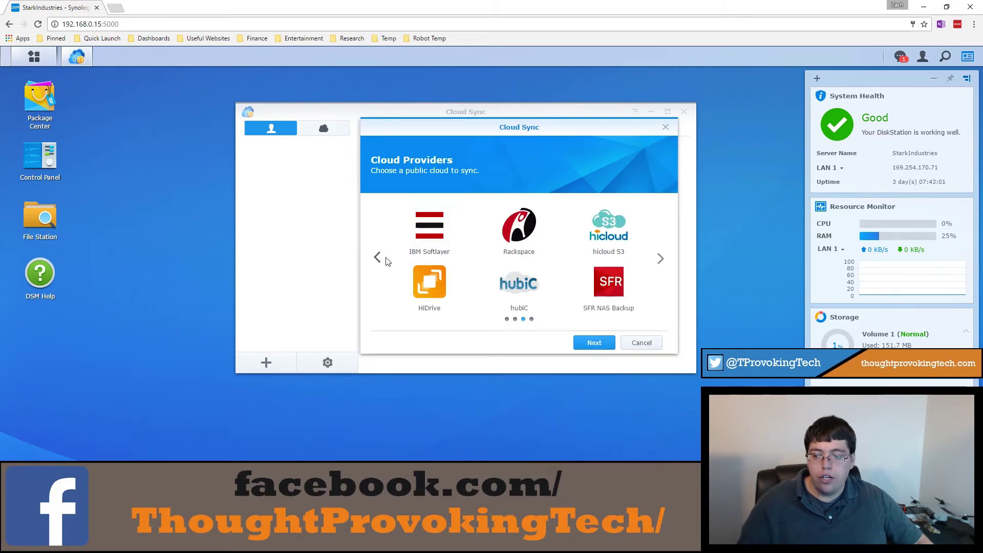
pyautogui.click(378, 258)
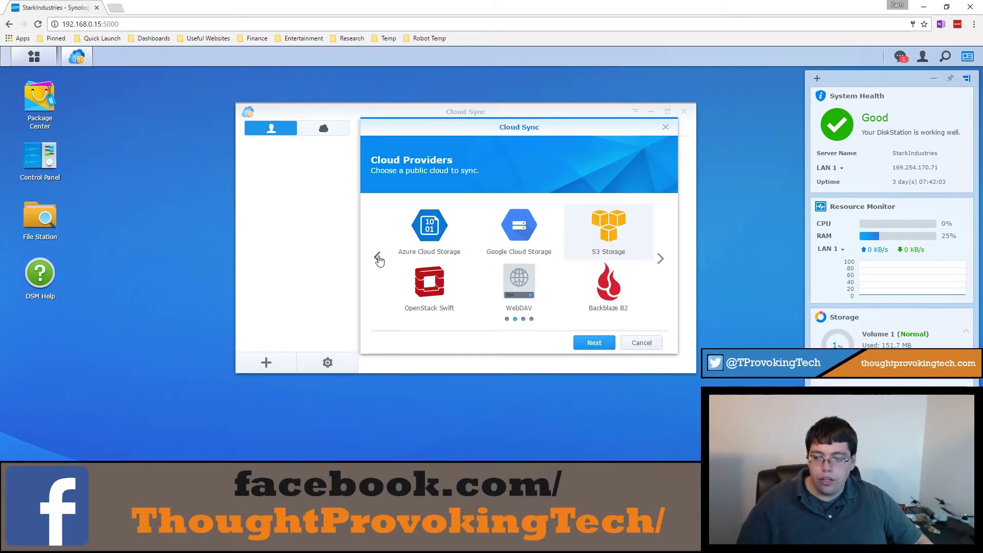
pyautogui.click(378, 257)
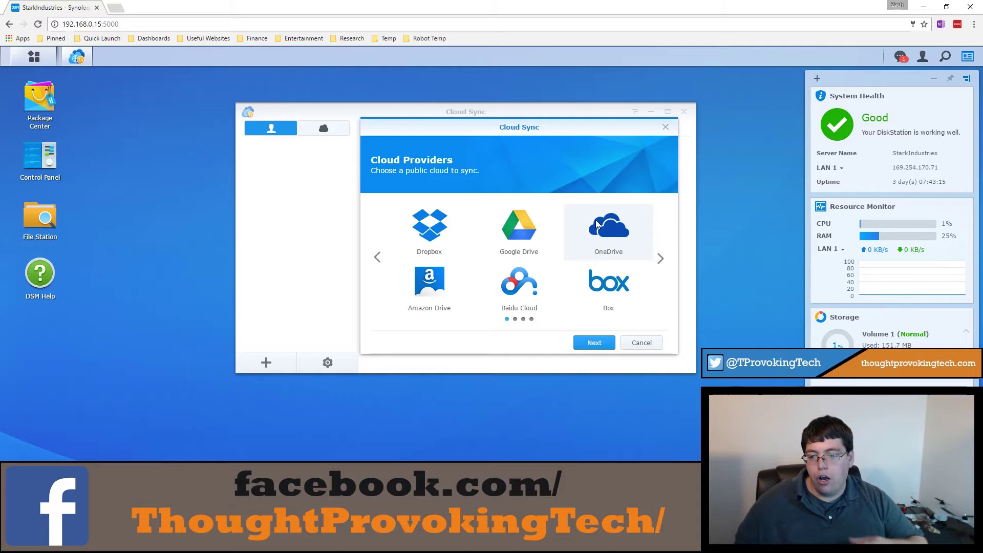
pyautogui.click(661, 260)
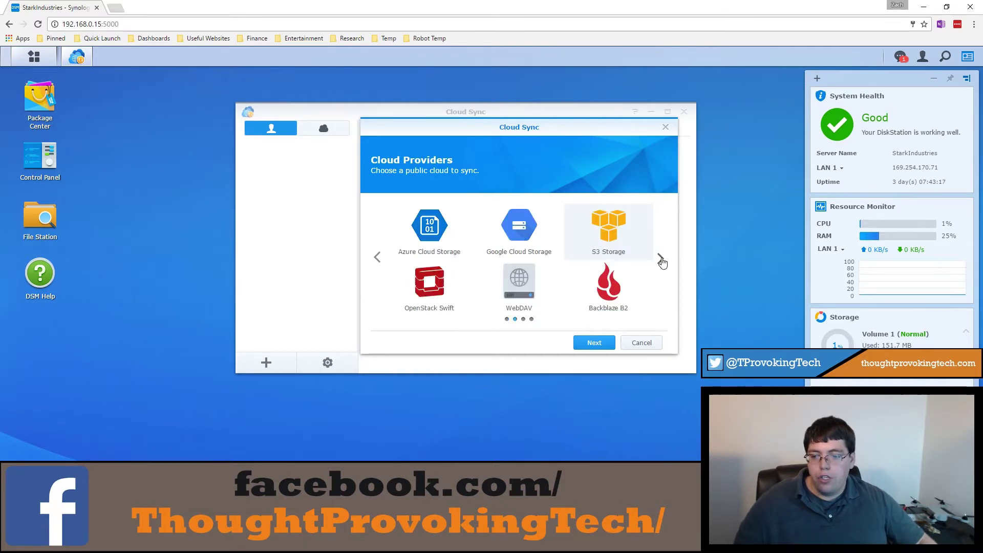
# Step: Continue with S3 Storage to Account setting, then cancel without entering any keys
pyautogui.click(594, 343)
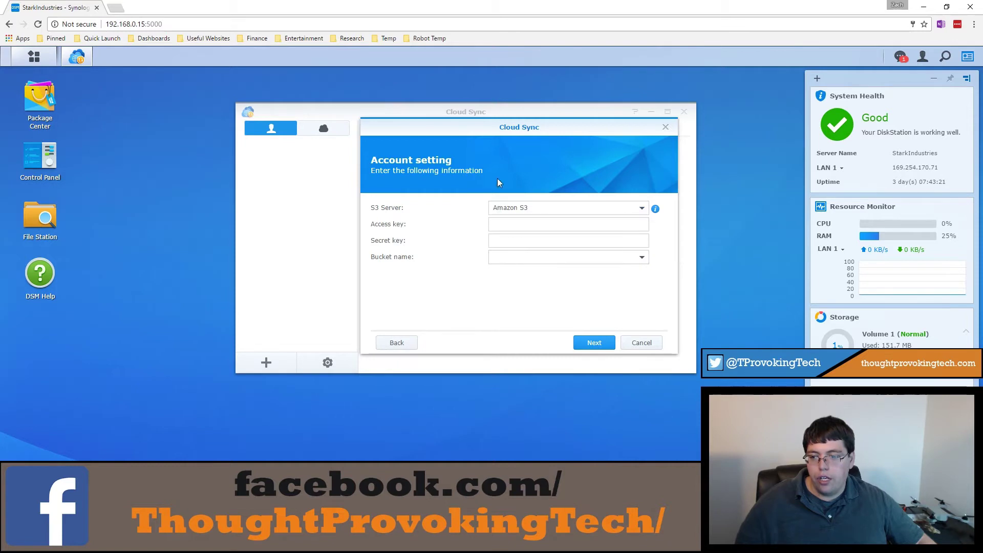
pyautogui.moveTo(512, 127); pyautogui.dragTo(593, 154)
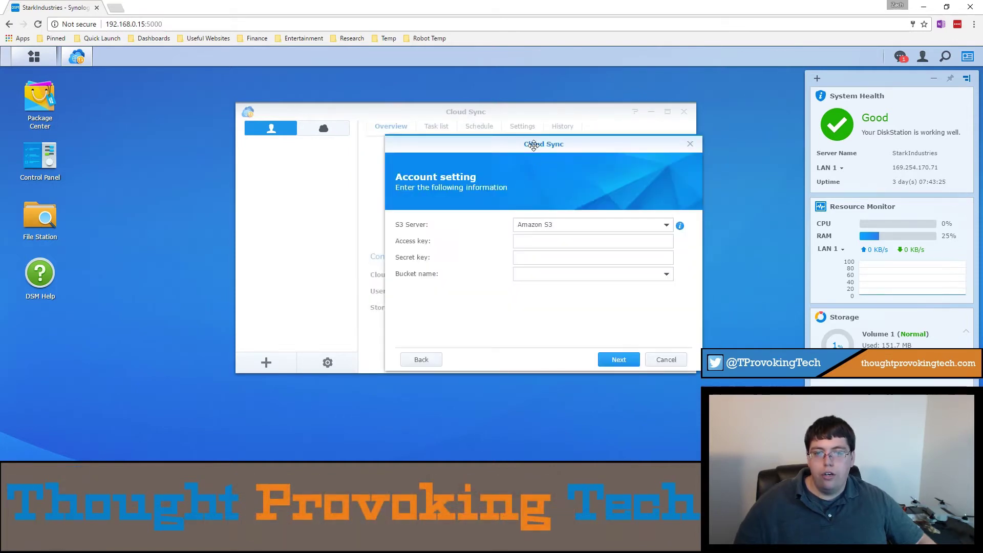
pyautogui.click(521, 246)
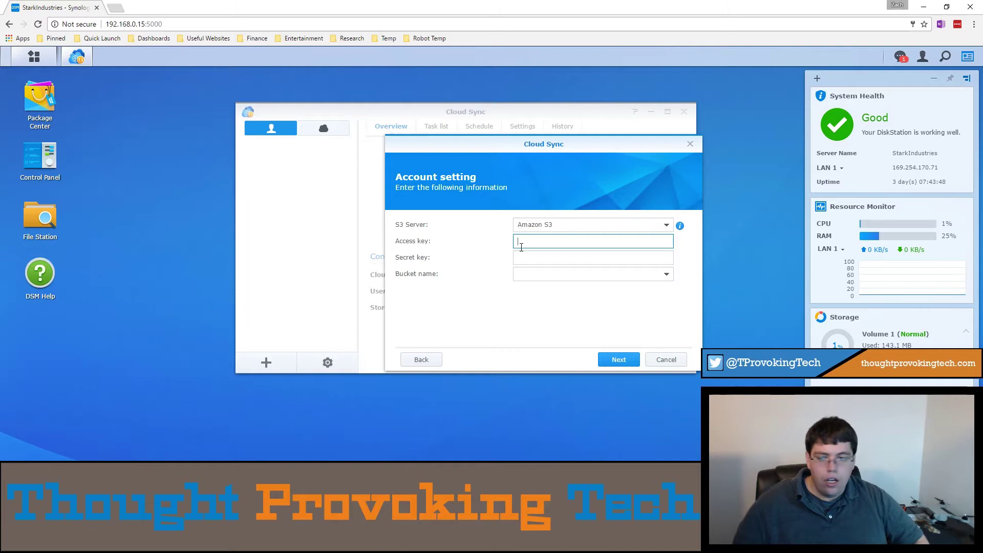
pyautogui.click(685, 362)
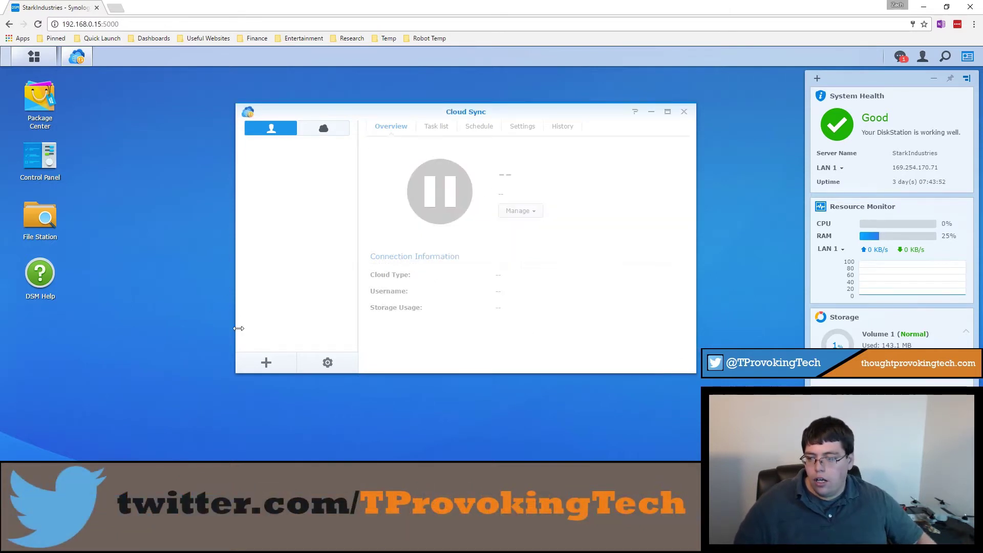
# Step: Start a new connection with S3 Storage as the cloud provider
pyautogui.click(267, 362)
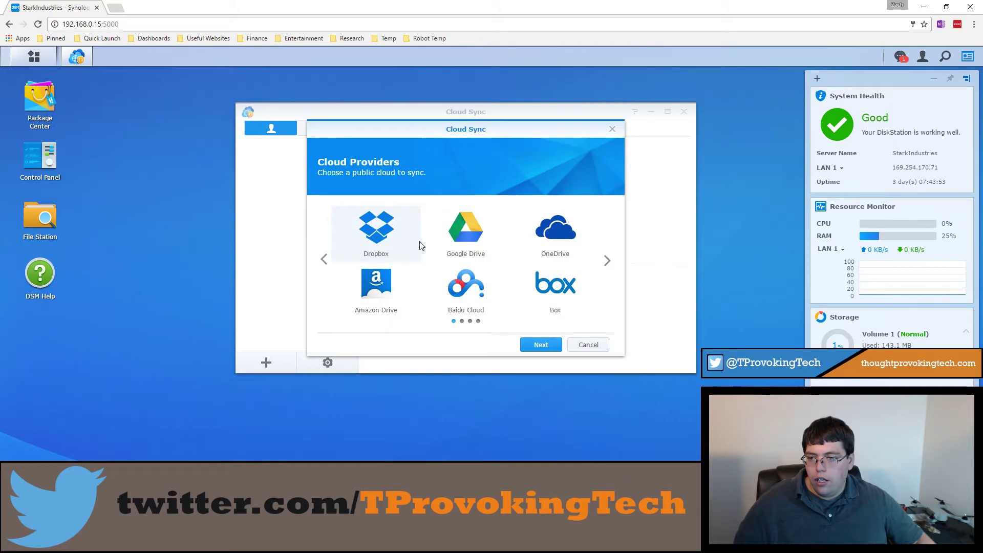
pyautogui.click(608, 262)
pyautogui.click(595, 261)
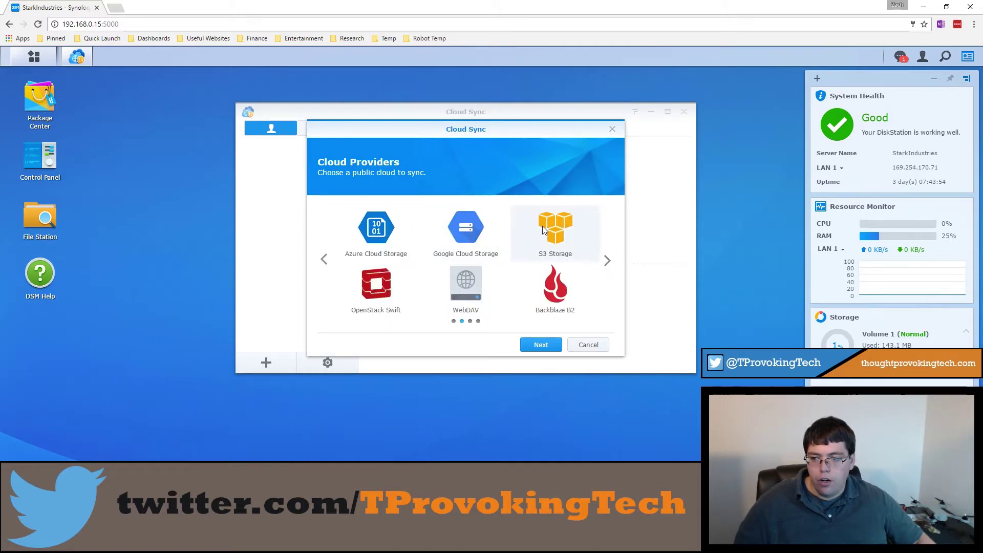
pyautogui.click(531, 346)
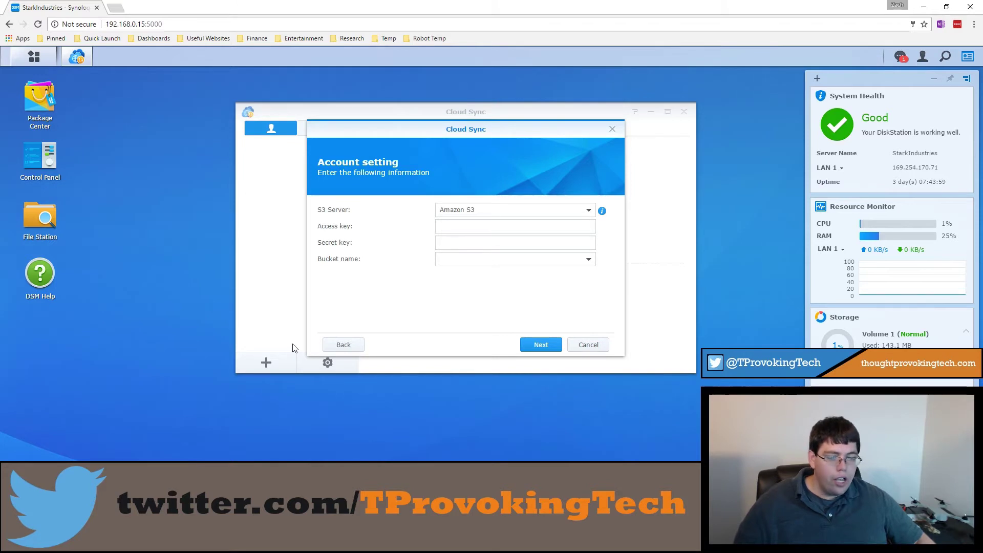
# Step: Fill in the access key, secret key and bucket name, keeping Amazon S3 as server
pyautogui.click(439, 226)
pyautogui.click(441, 246)
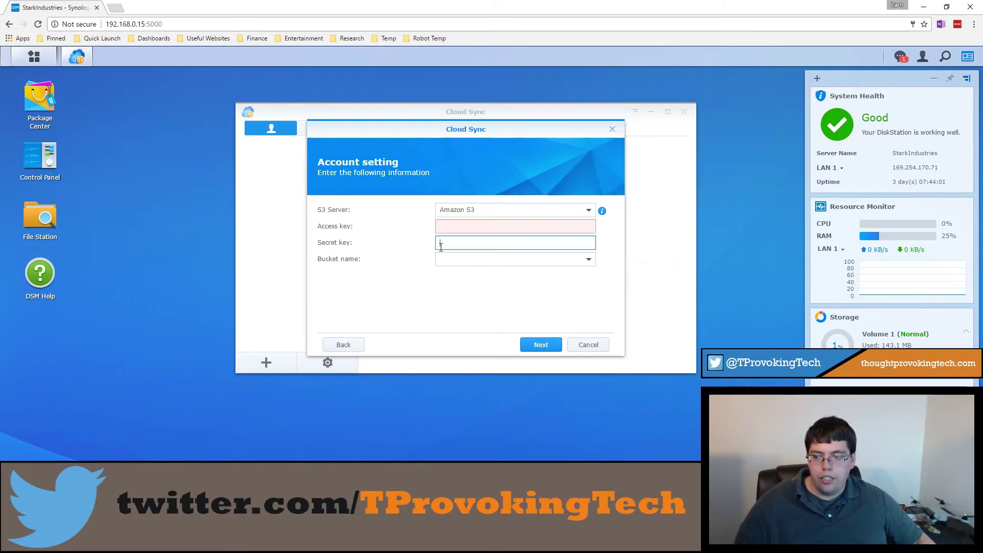
pyautogui.click(466, 265)
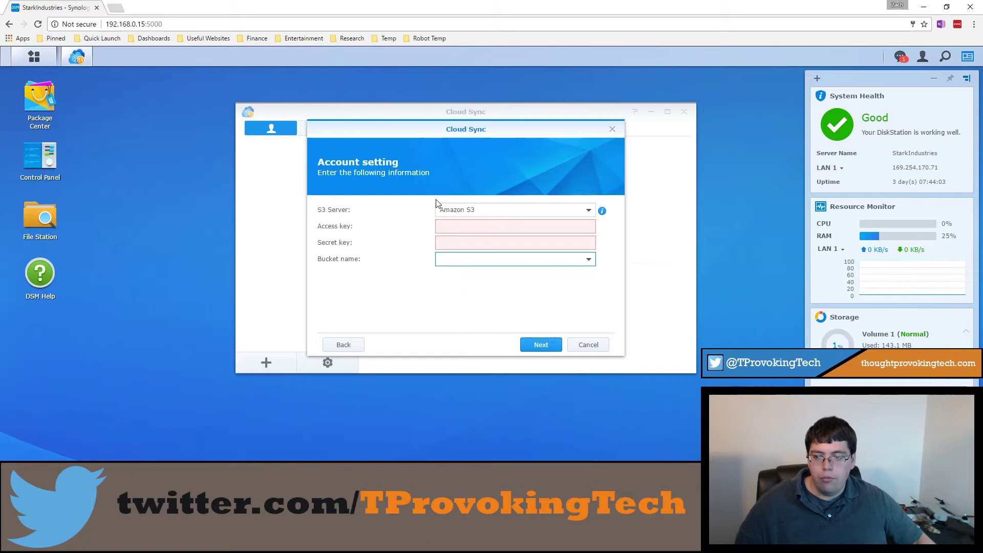
pyautogui.click(492, 211)
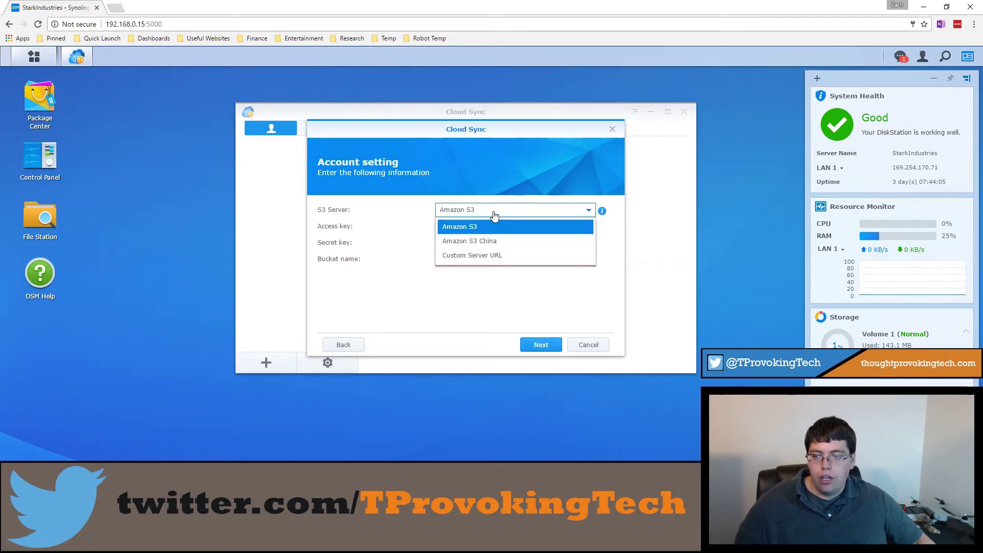
pyautogui.click(477, 210)
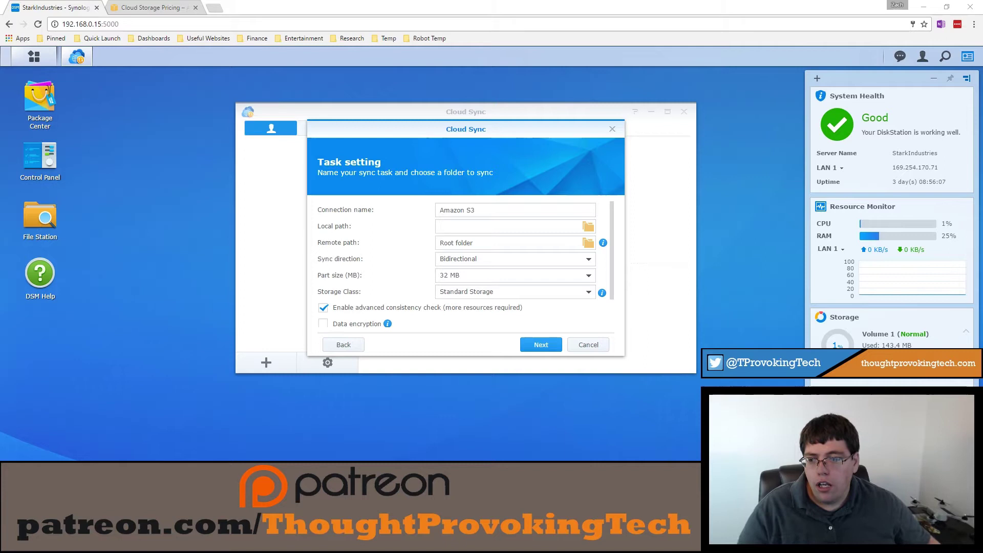
# Step: Rename the connection from Amazon S3 to 'Archive 2017'
pyautogui.click(294, 216)
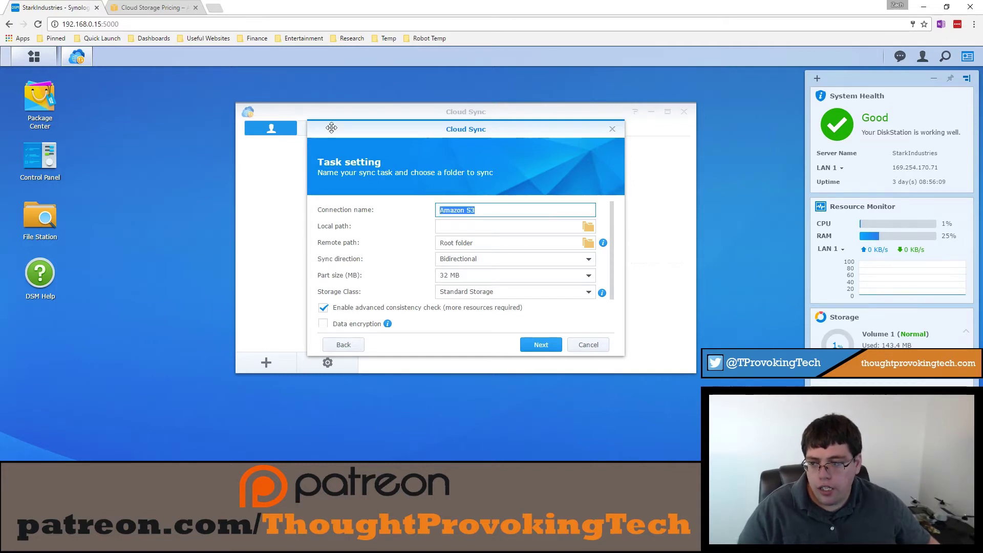
pyautogui.moveTo(332, 128); pyautogui.dragTo(389, 129)
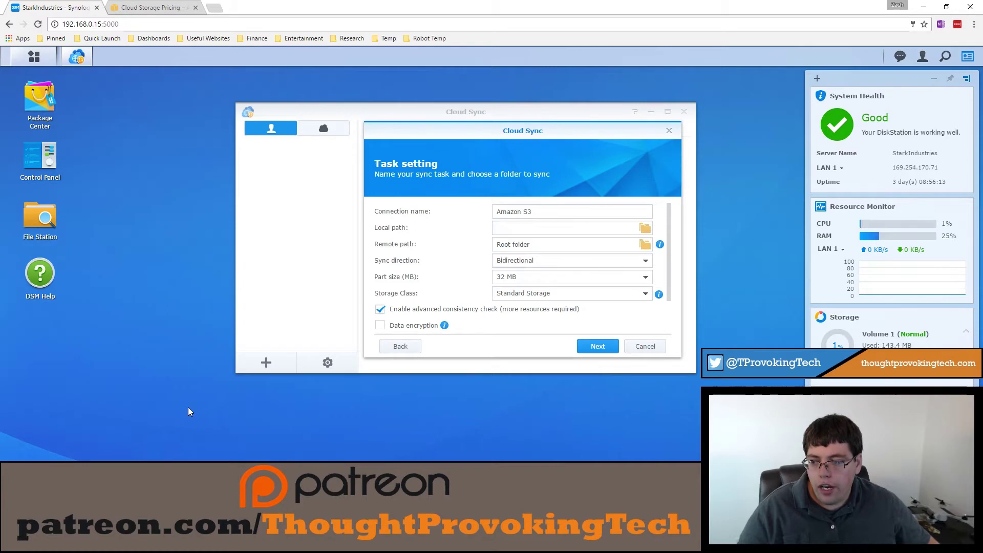
pyautogui.click(457, 215)
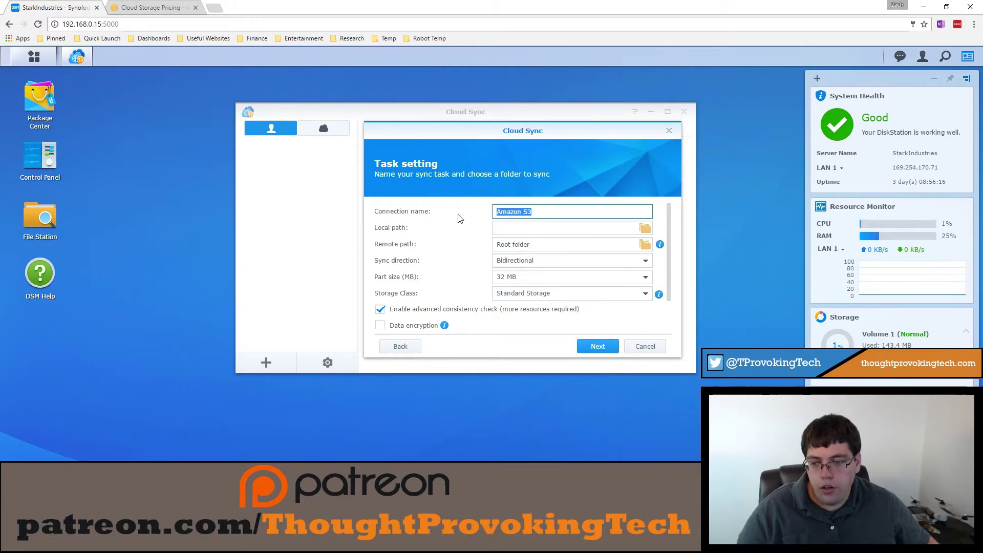
pyautogui.write('Archiv')
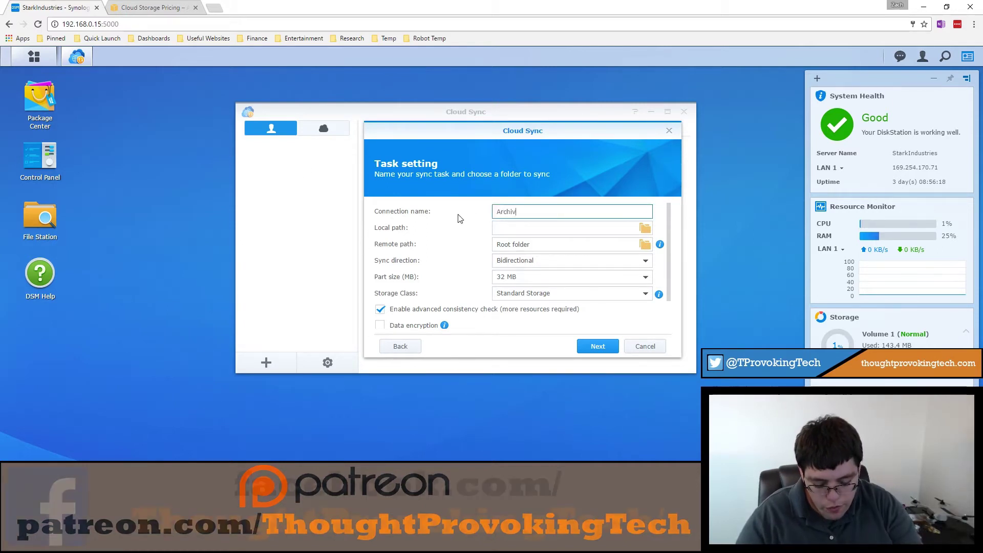
pyautogui.write('e 2017')
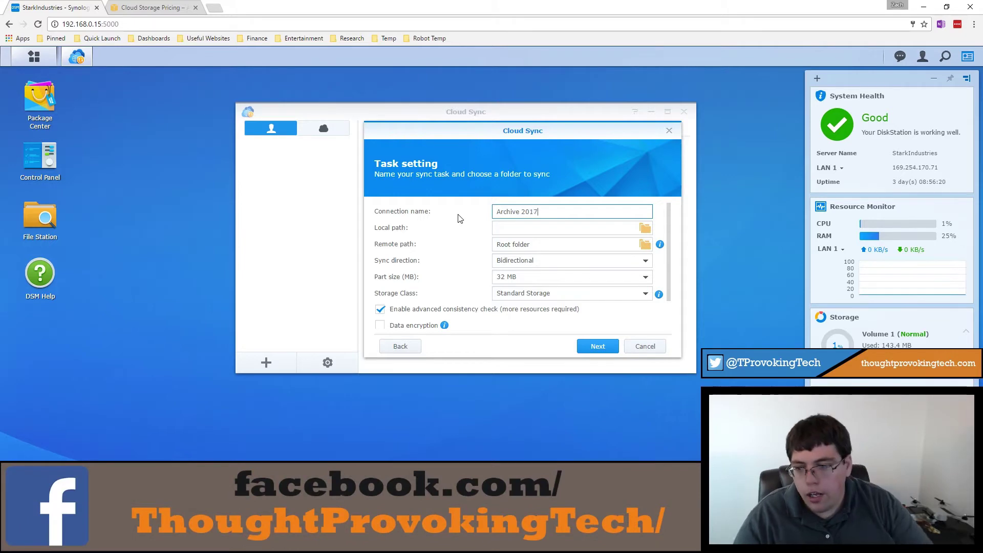
# Step: Set the local path to /Archives/2017 using the folder browser
pyautogui.click(645, 228)
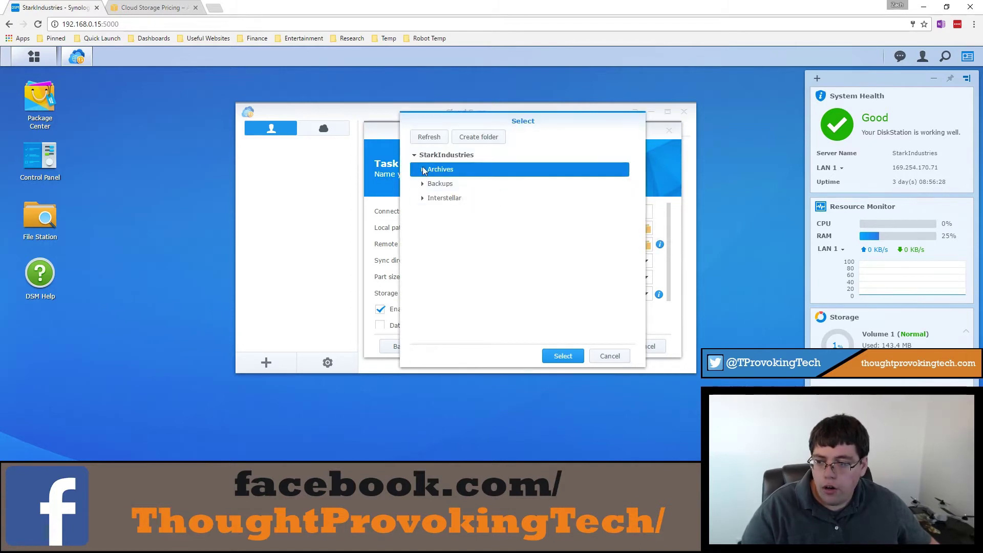
pyautogui.click(422, 169)
pyautogui.click(420, 183)
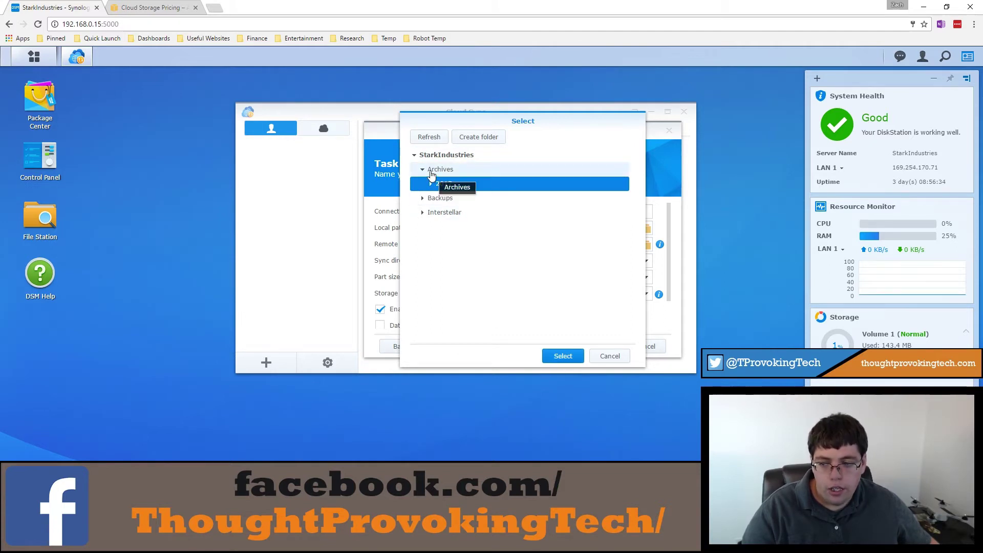
pyautogui.click(560, 357)
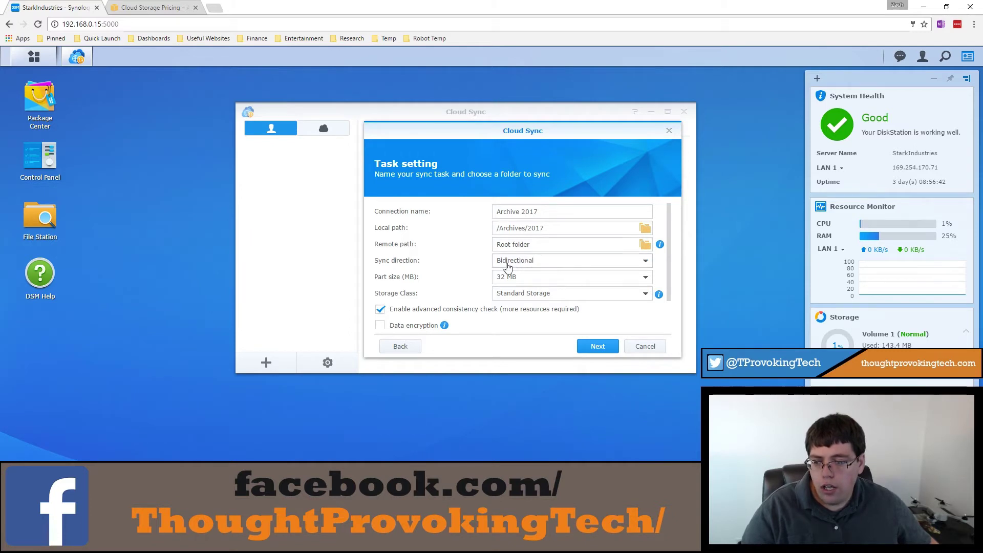
pyautogui.click(646, 245)
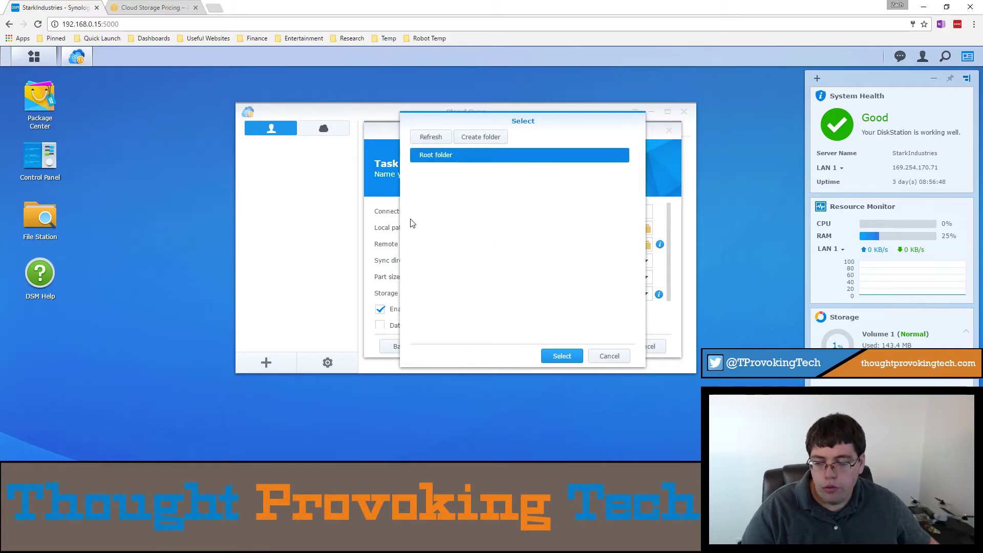
pyautogui.click(607, 361)
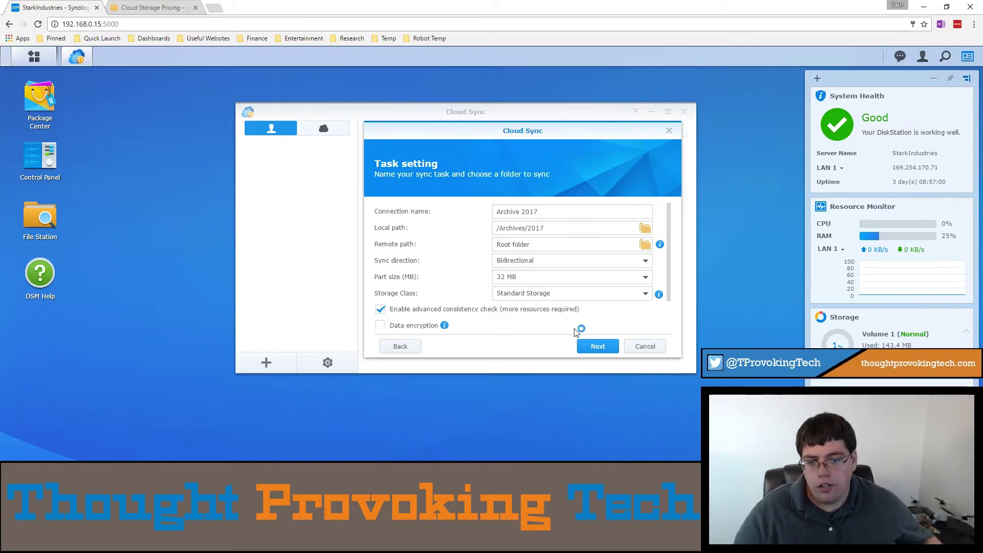
# Step: Set sync direction to Upload local changes only and storage class to Infrequent Access Storage
pyautogui.click(547, 263)
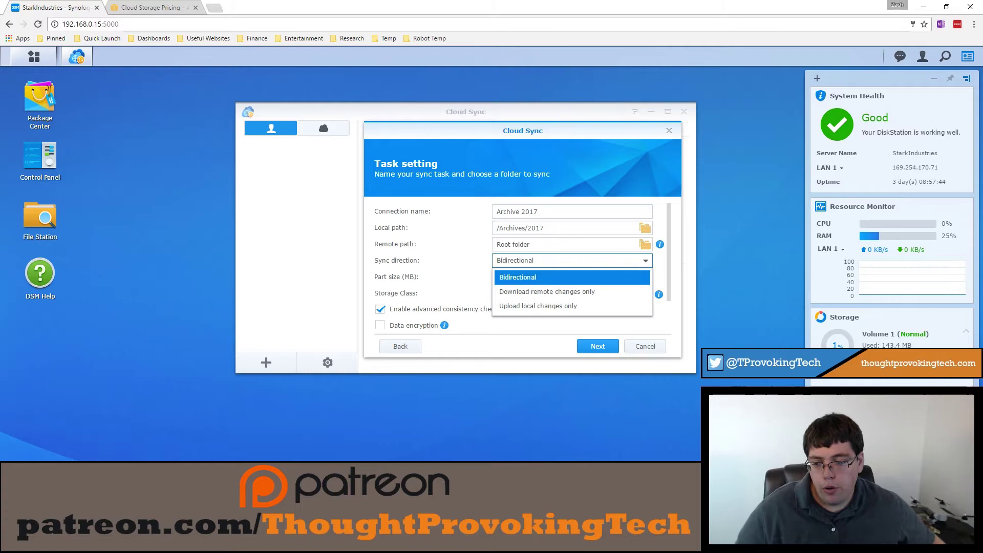
pyautogui.press('Down')
pyautogui.press('Down')
pyautogui.press('Return')
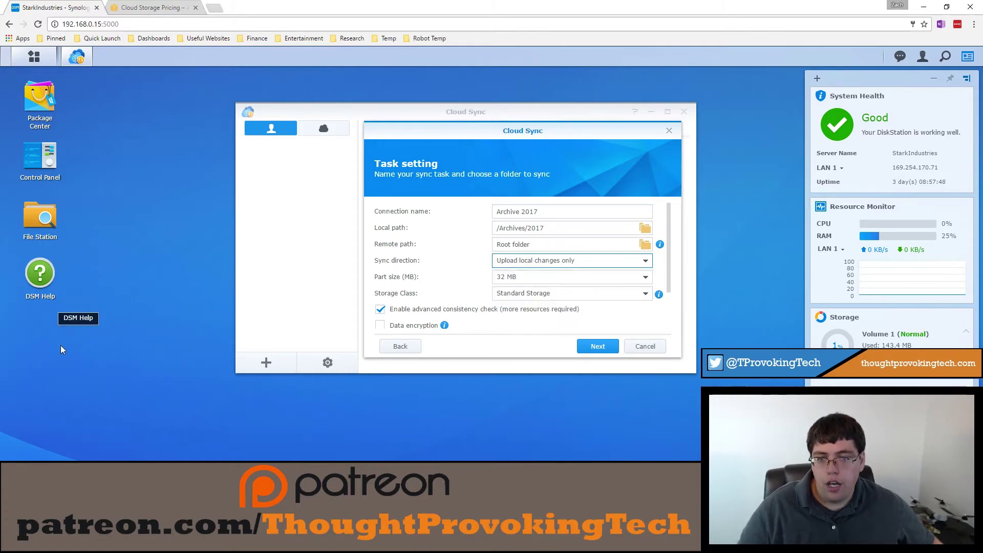
pyautogui.scroll(-2, 456, 279)
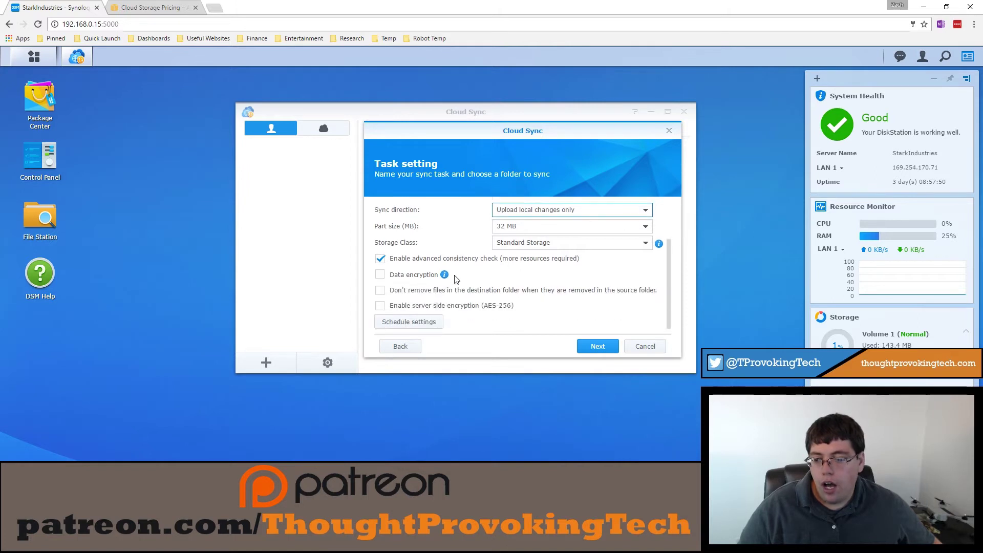
pyautogui.click(529, 247)
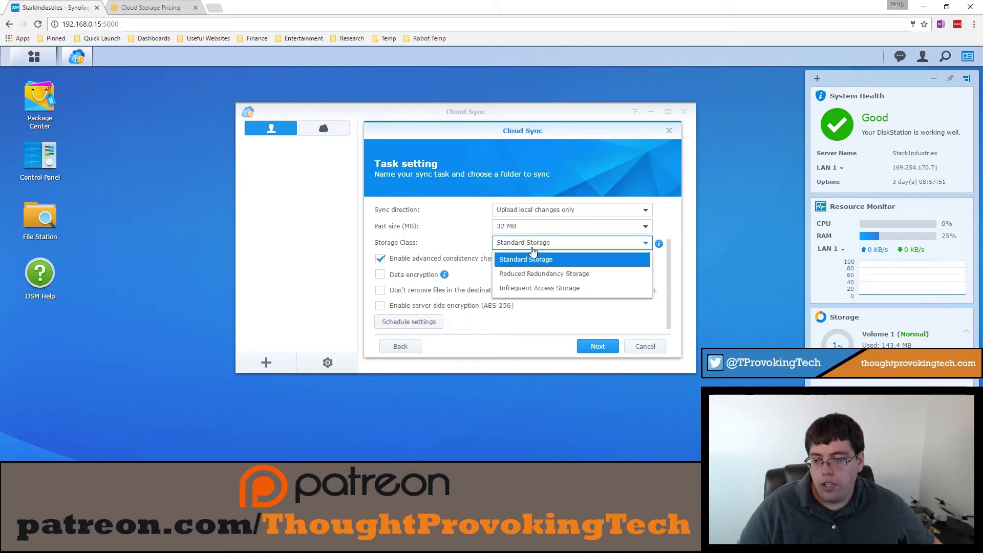
pyautogui.click(525, 291)
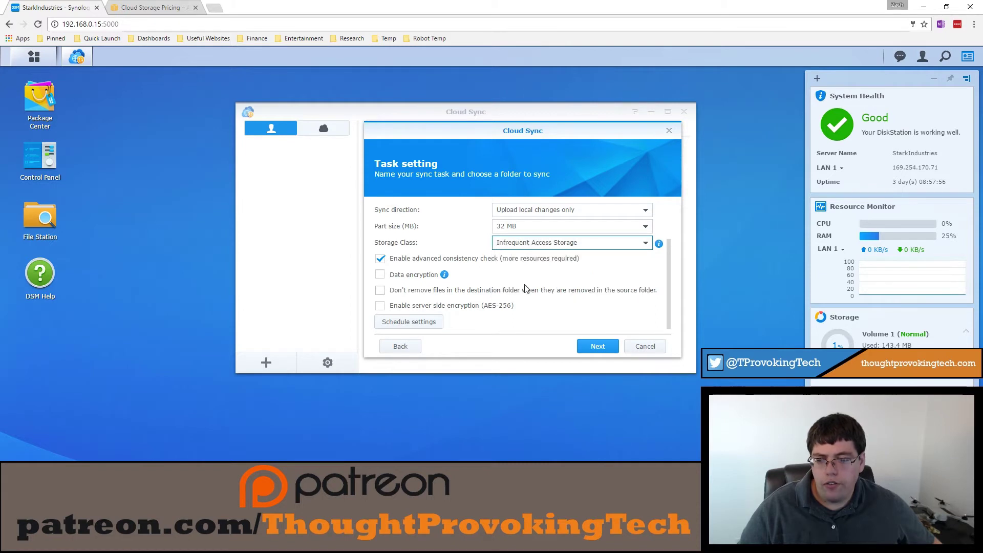
pyautogui.moveTo(659, 247)
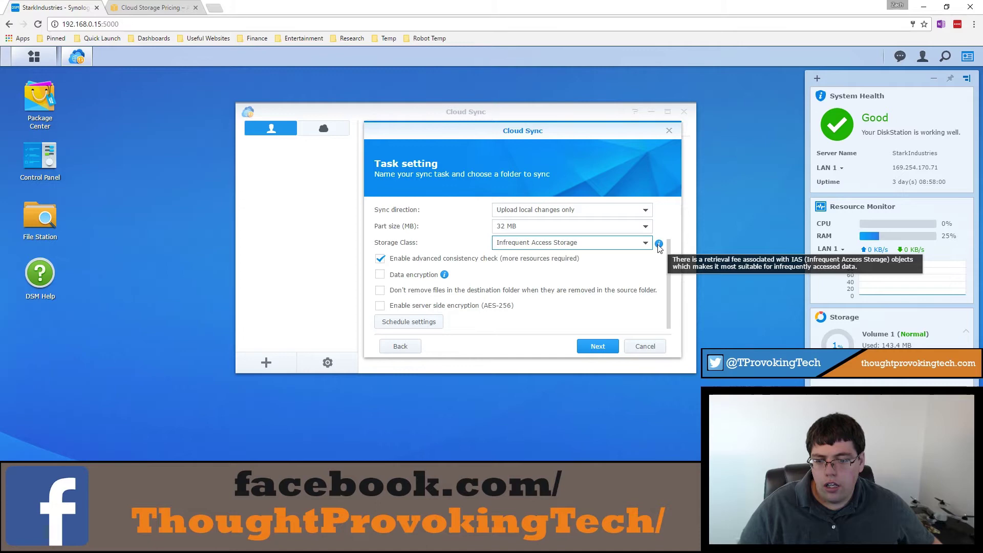
pyautogui.click(171, 6)
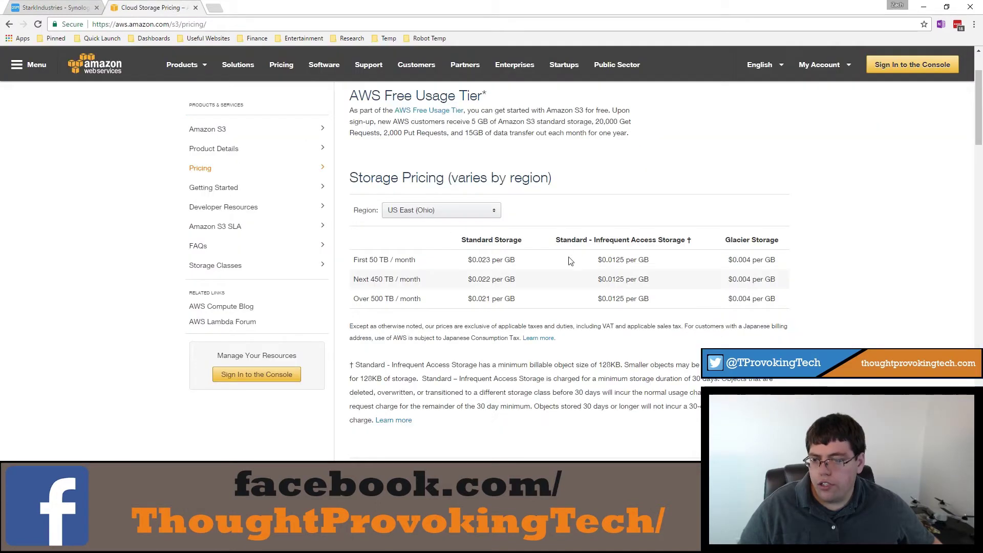
pyautogui.scroll(-1, 474, 315)
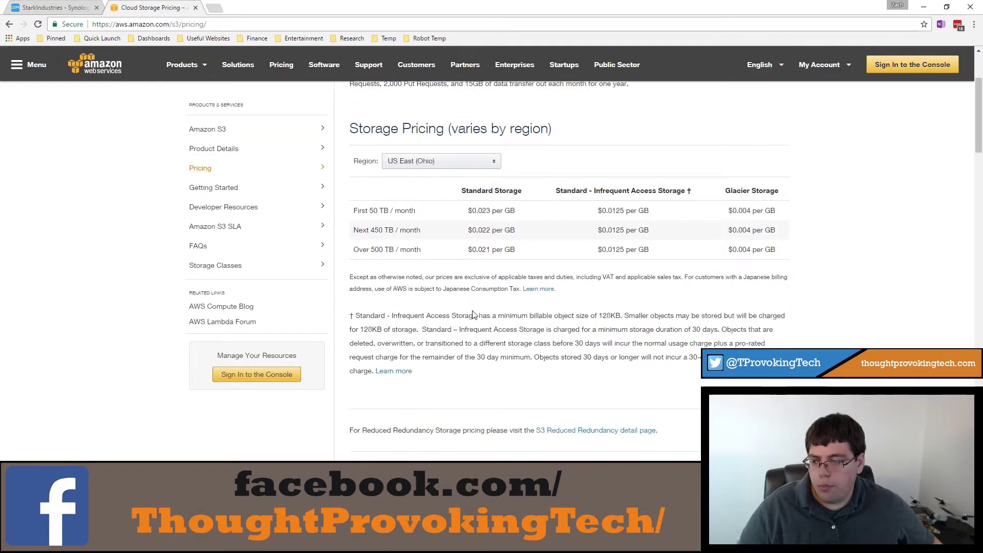
pyautogui.scroll(-2, 473, 314)
pyautogui.scroll(3, 473, 314)
pyautogui.scroll(-2, 472, 310)
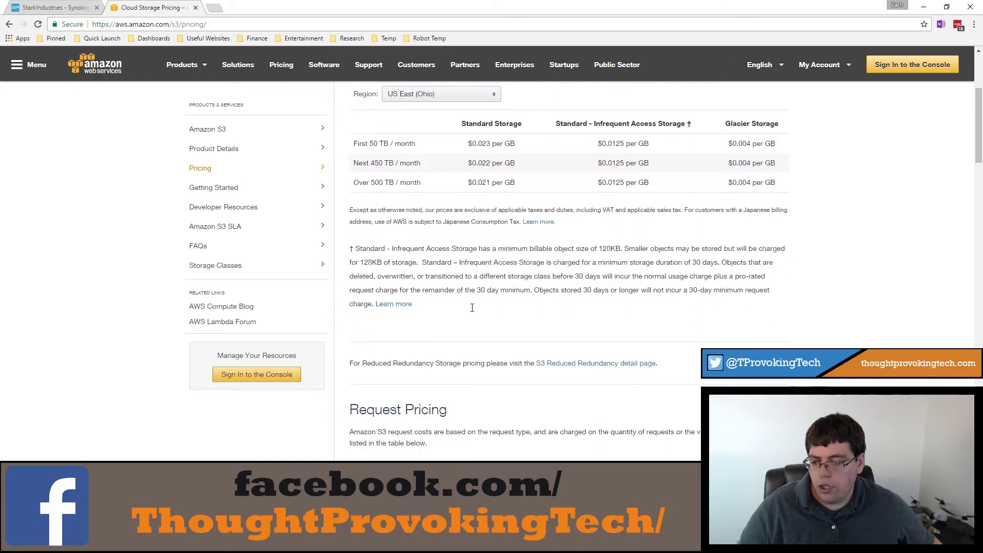
pyautogui.scroll(-4, 472, 307)
pyautogui.scroll(7, 472, 309)
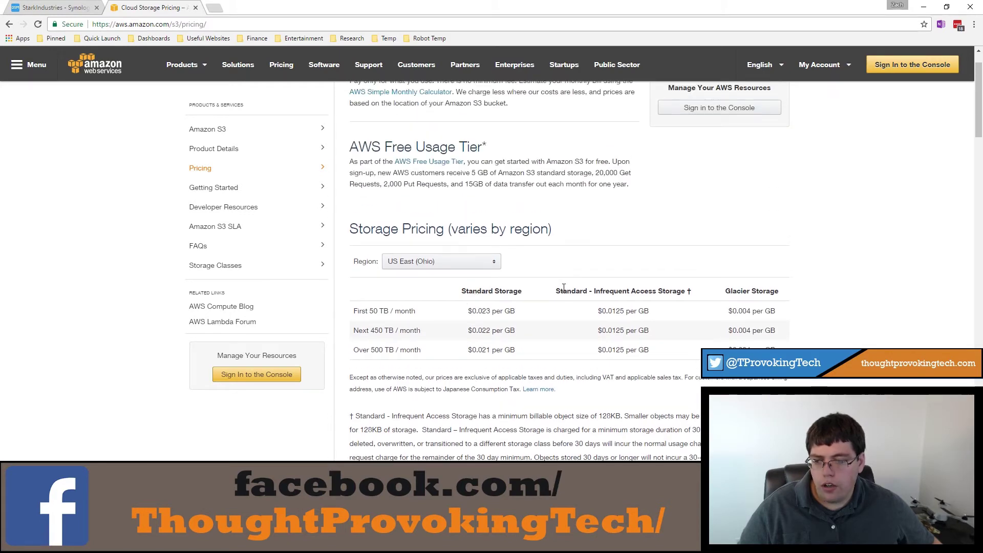
pyautogui.moveTo(595, 291); pyautogui.dragTo(680, 288)
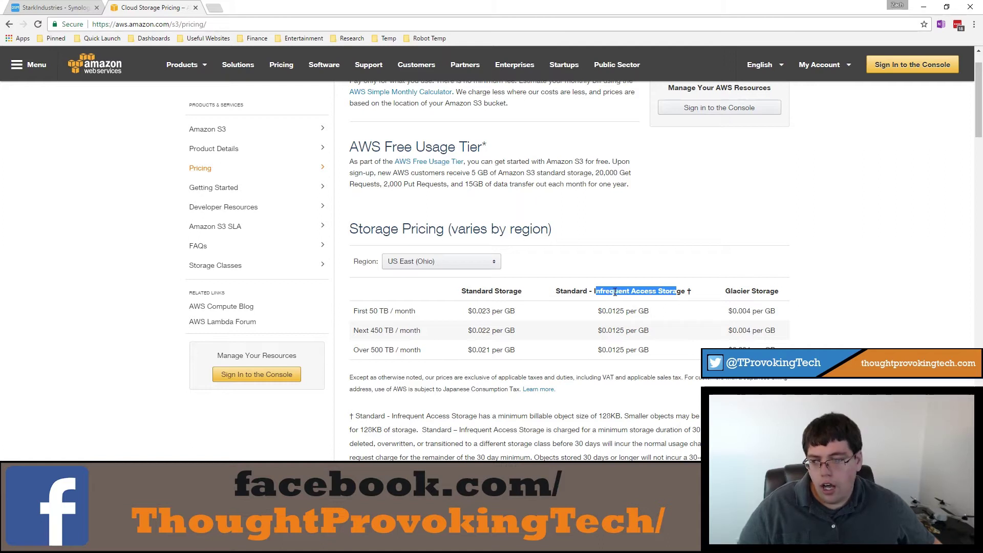
pyautogui.moveTo(731, 292); pyautogui.dragTo(778, 295)
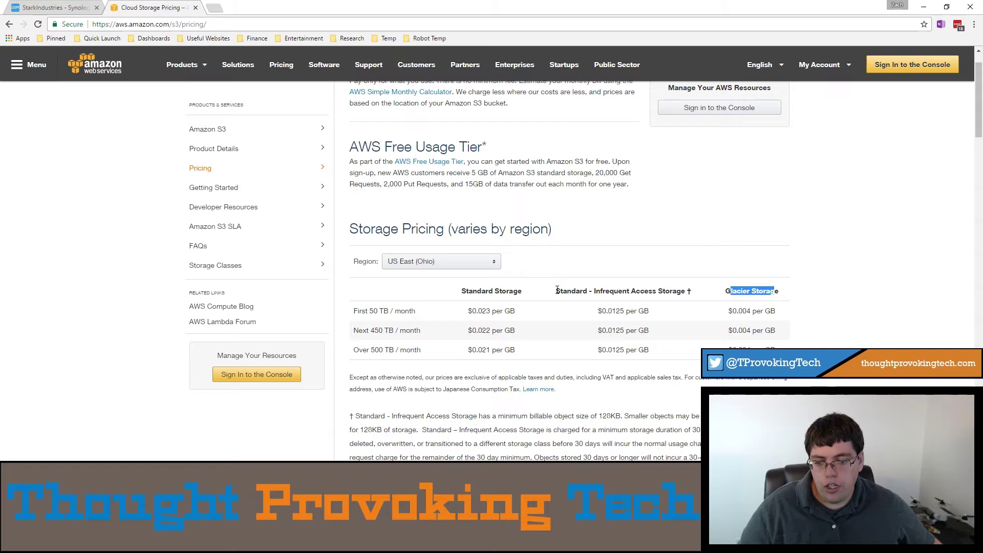
pyautogui.moveTo(558, 290); pyautogui.dragTo(590, 313)
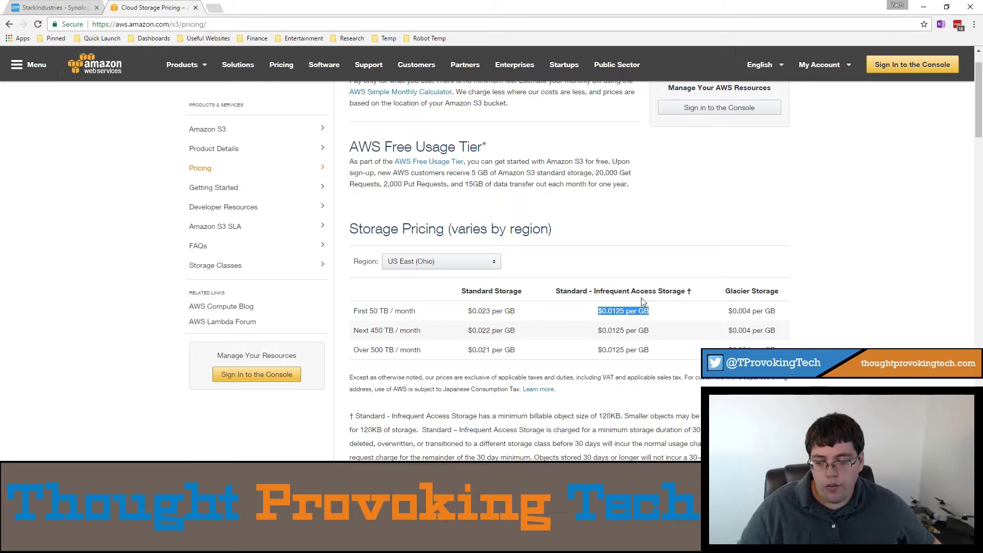
# Step: Switch back to the StarkIndustries Synology browser tab showing Cloud Sync's Task setting
pyautogui.click(55, 8)
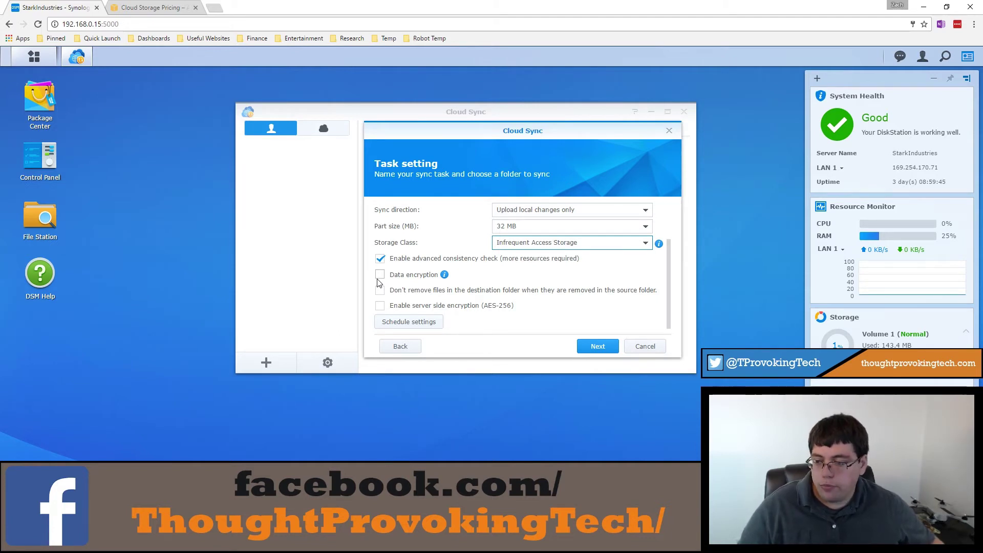
# Step: Enable AES-256 server-side encryption and keep destination files when they are removed from the source
pyautogui.click(376, 312)
pyautogui.click(379, 306)
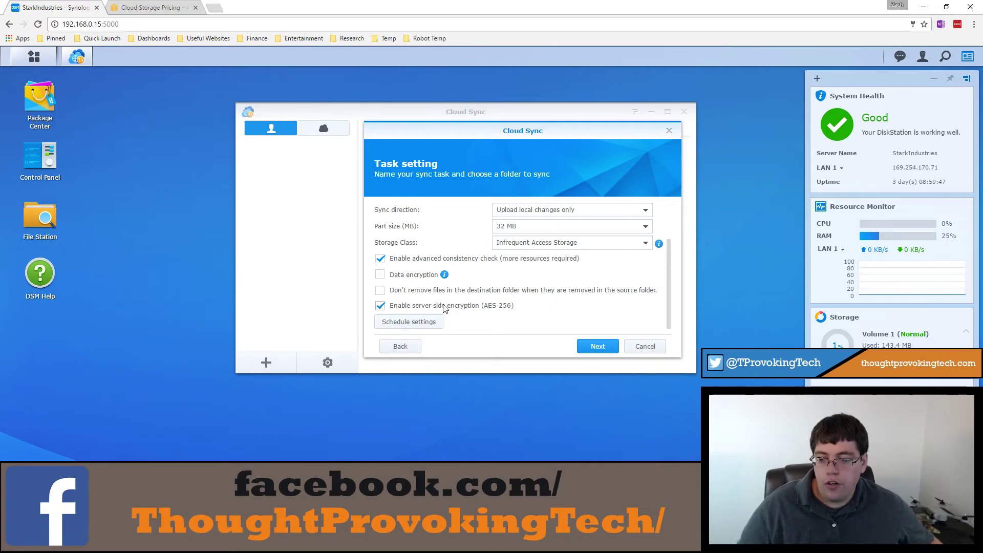
pyautogui.click(380, 291)
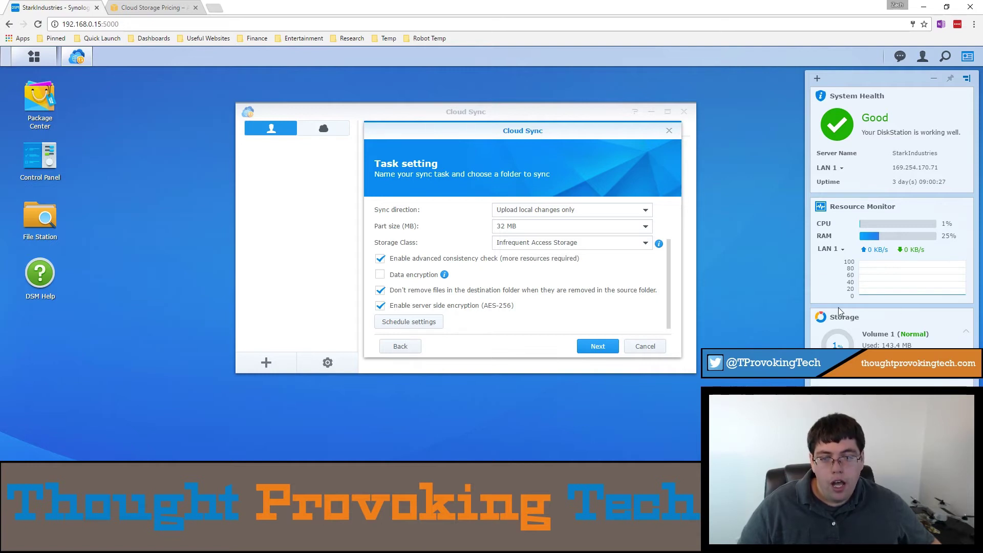
# Step: Drag the Storage widget up so it sits directly under the system health summary
pyautogui.click(830, 330)
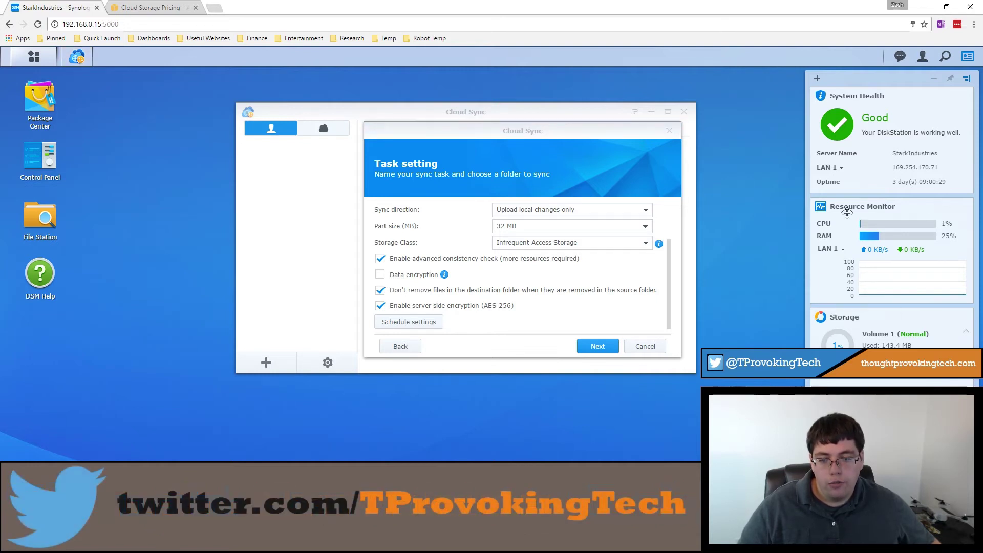
pyautogui.moveTo(825, 328); pyautogui.dragTo(827, 210)
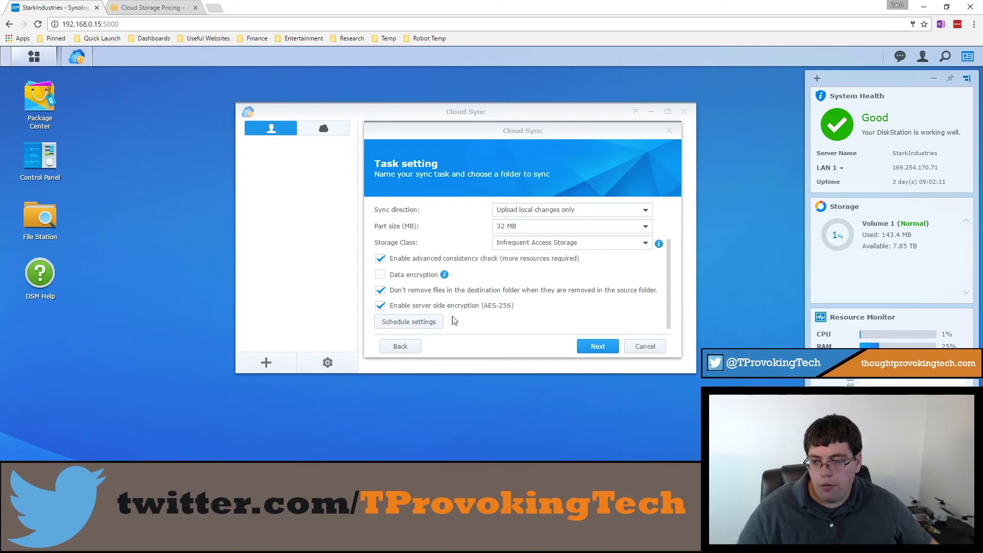
# Step: Open the task's schedule settings and enable the sync schedule
pyautogui.click(435, 323)
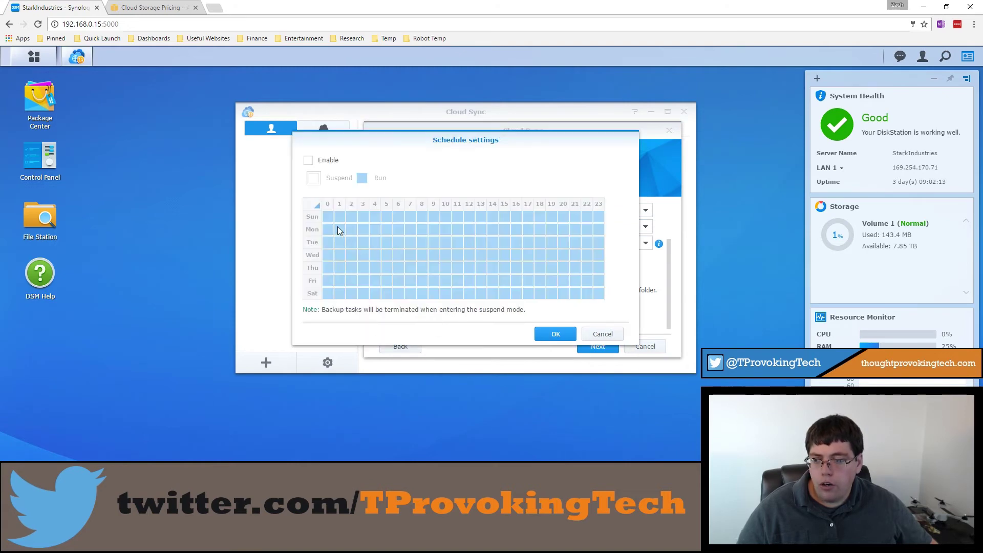
pyautogui.moveTo(368, 141); pyautogui.dragTo(508, 109)
pyautogui.click(447, 126)
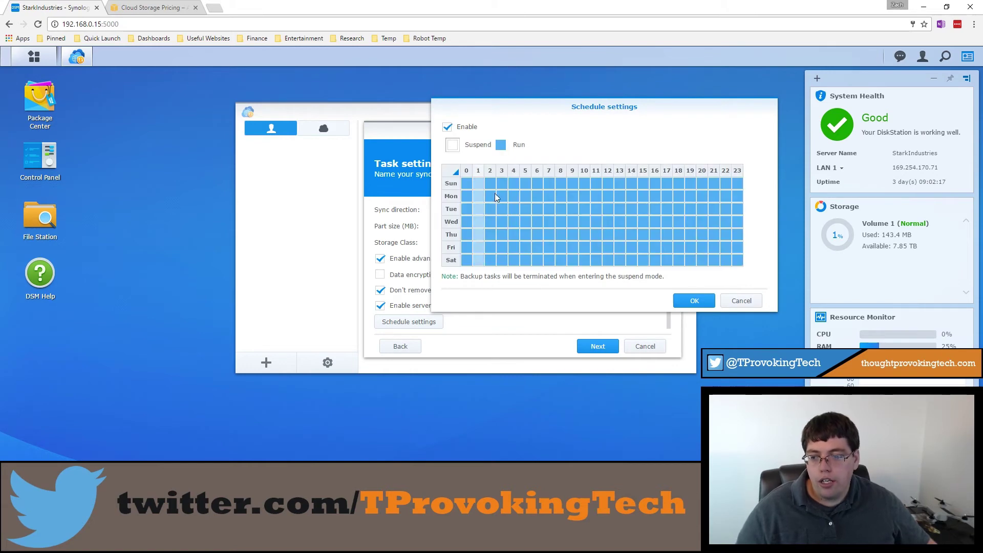
# Step: Mark hour 3 daily and all of Wednesday as Suspend, then repaint them back to Run
pyautogui.click(453, 145)
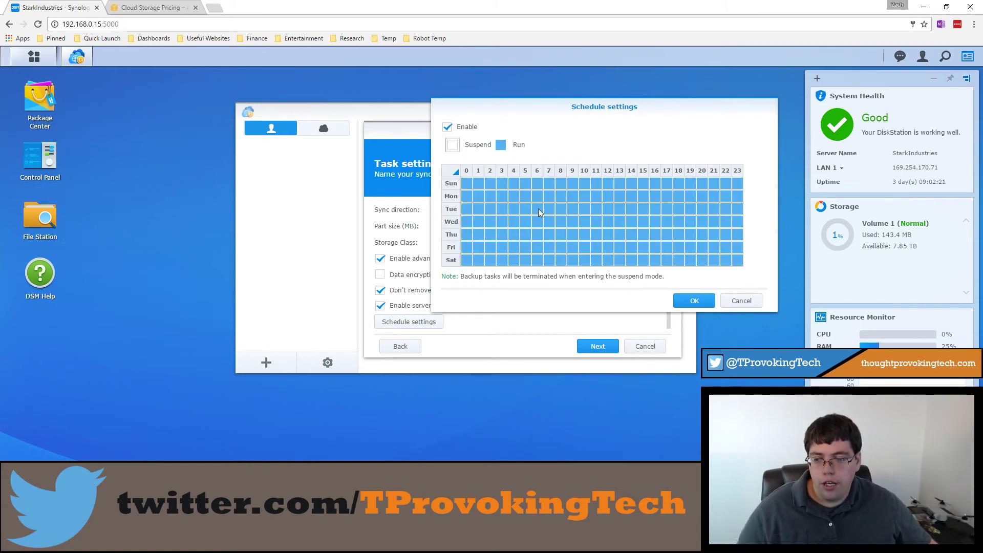
pyautogui.click(502, 172)
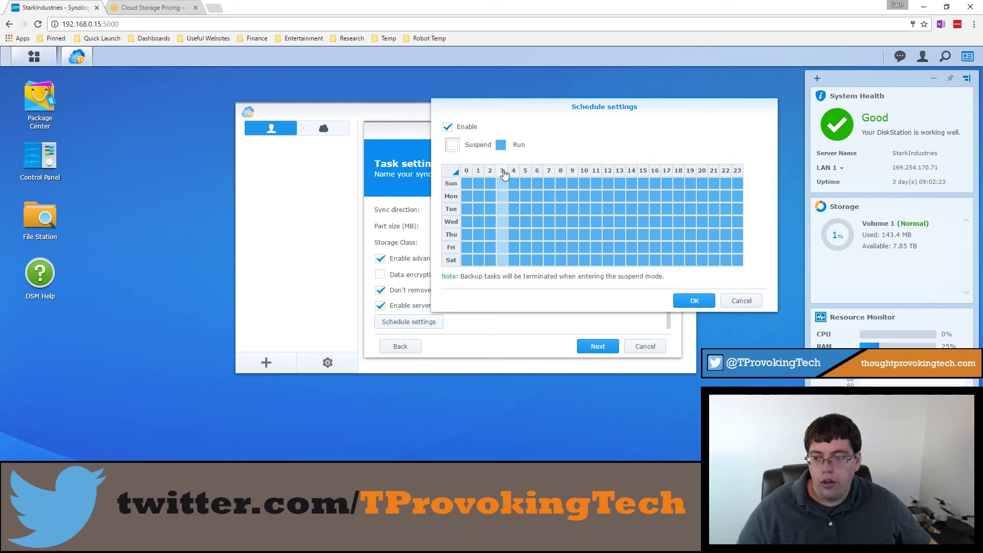
pyautogui.click(452, 225)
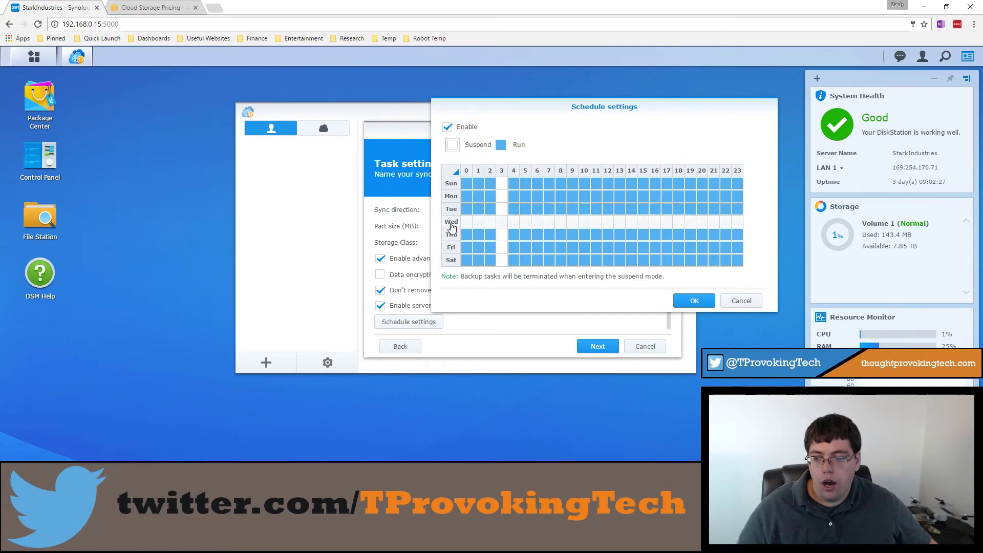
pyautogui.click(501, 145)
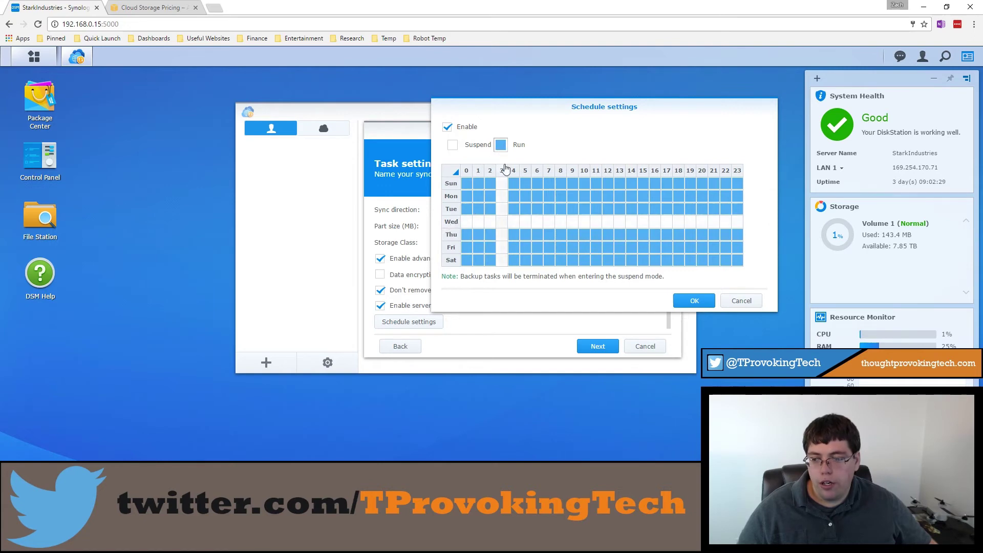
pyautogui.click(503, 170)
pyautogui.click(451, 222)
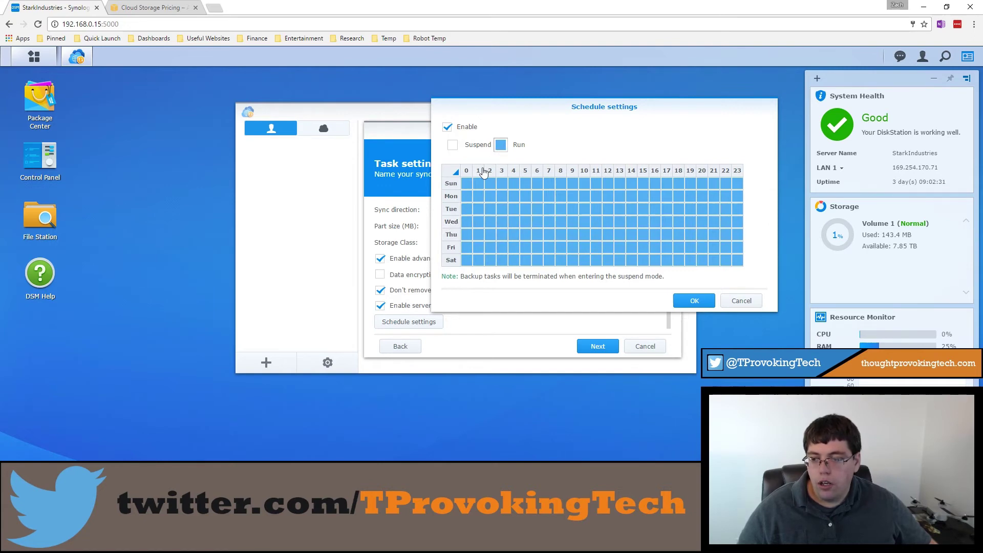
pyautogui.click(453, 146)
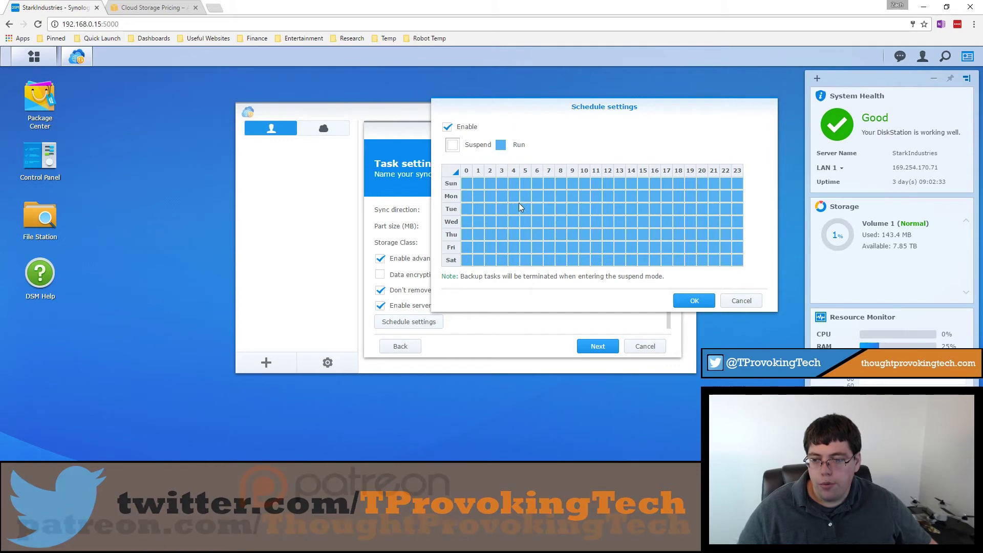
pyautogui.moveTo(563, 195); pyautogui.dragTo(661, 249)
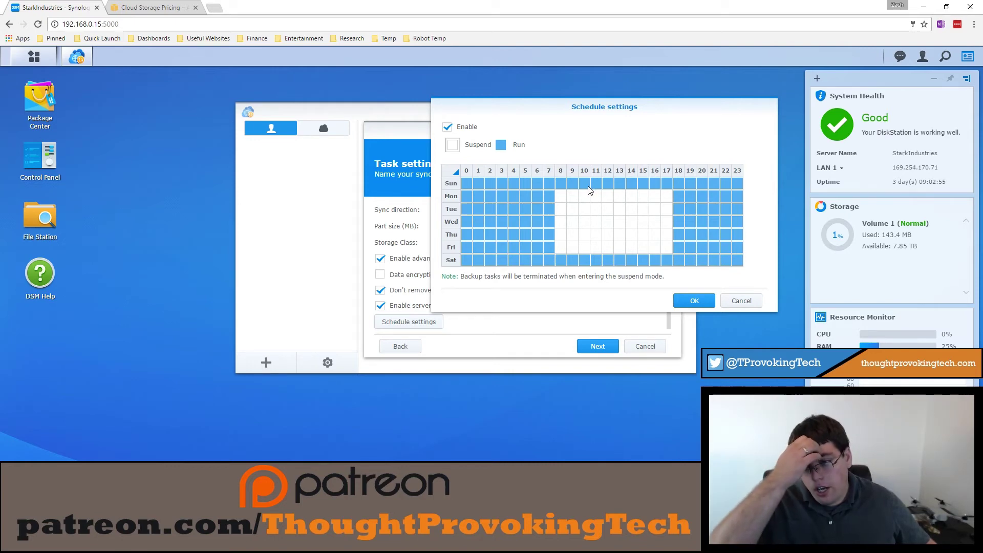
pyautogui.click(501, 146)
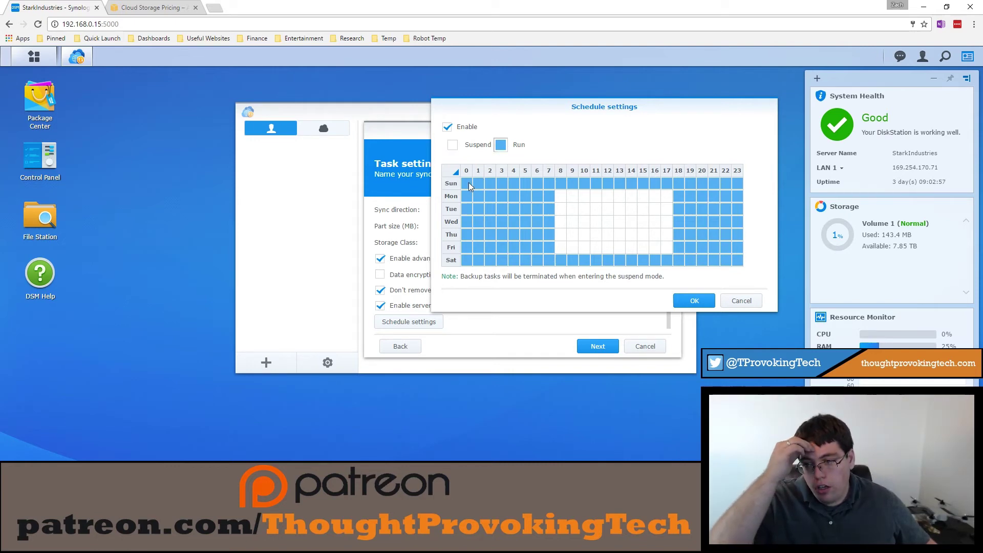
pyautogui.click(456, 172)
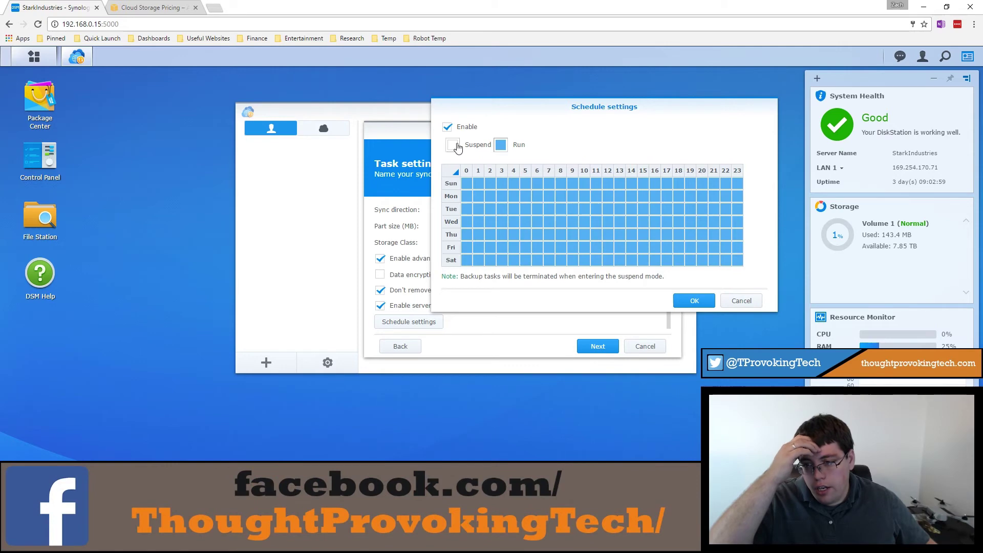
pyautogui.click(452, 146)
pyautogui.moveTo(653, 182)
pyautogui.mouseDown()
pyautogui.moveTo(675, 214)
pyautogui.moveTo(738, 262)
pyautogui.mouseUp()
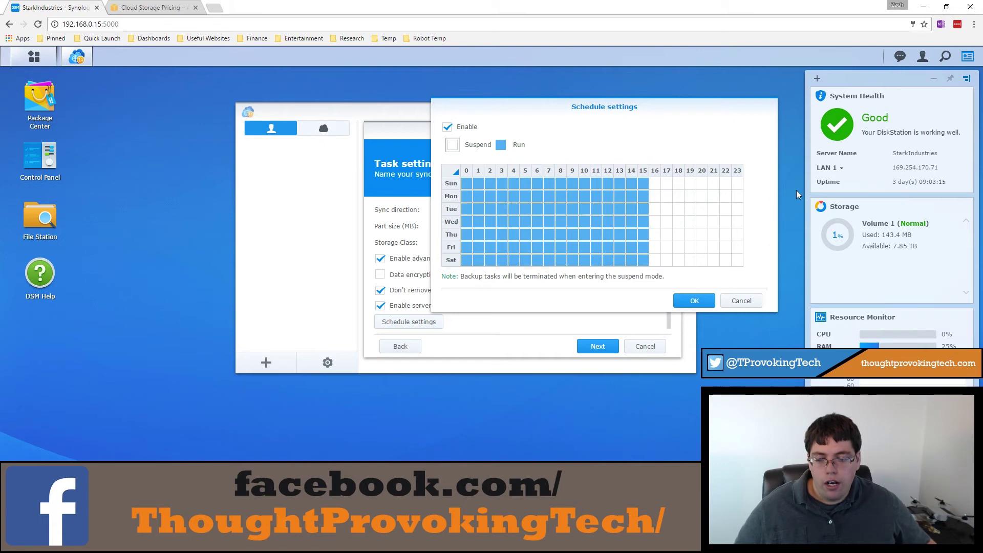
pyautogui.click(502, 145)
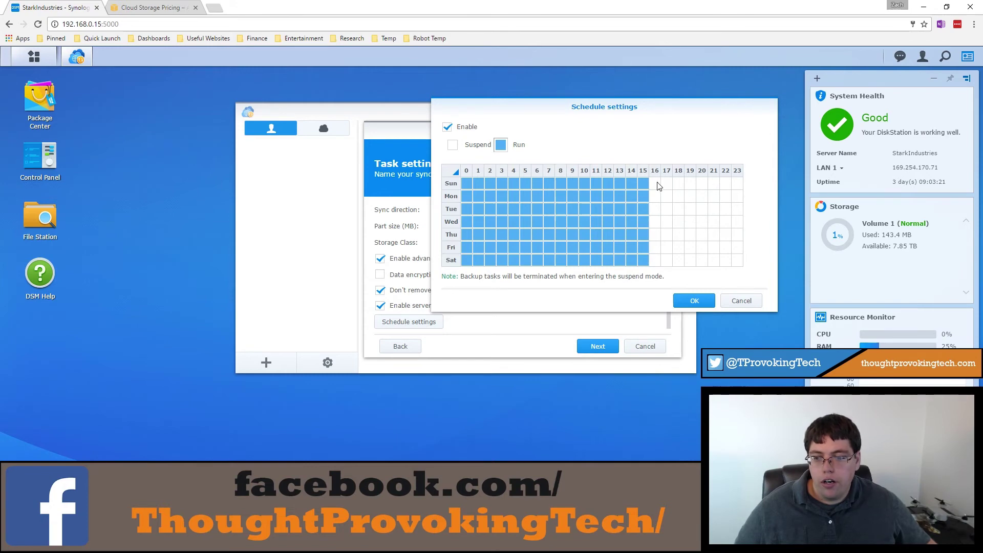
# Step: Set hours 16–23 back to Run, disable the schedule, and close schedule settings
pyautogui.moveTo(736, 260); pyautogui.dragTo(656, 183)
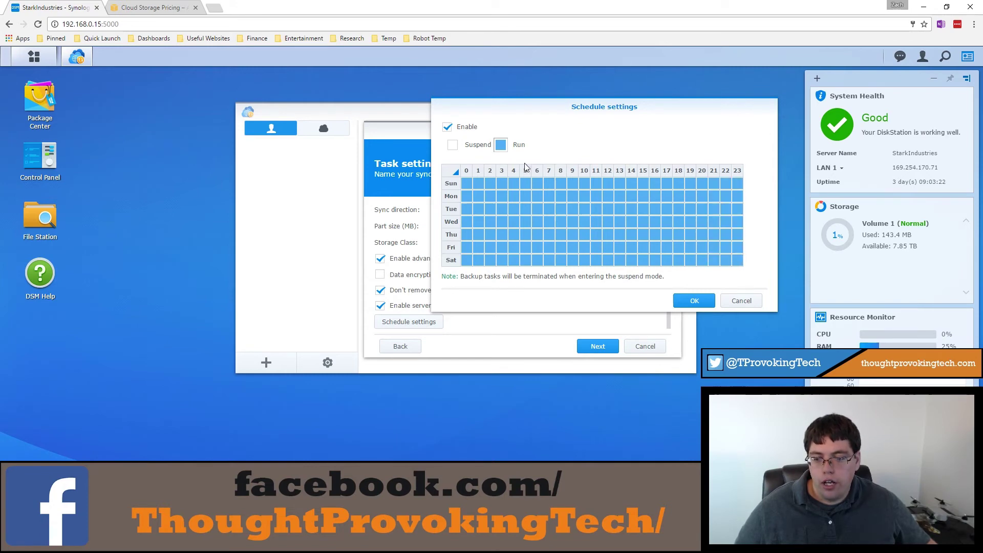
pyautogui.click(448, 127)
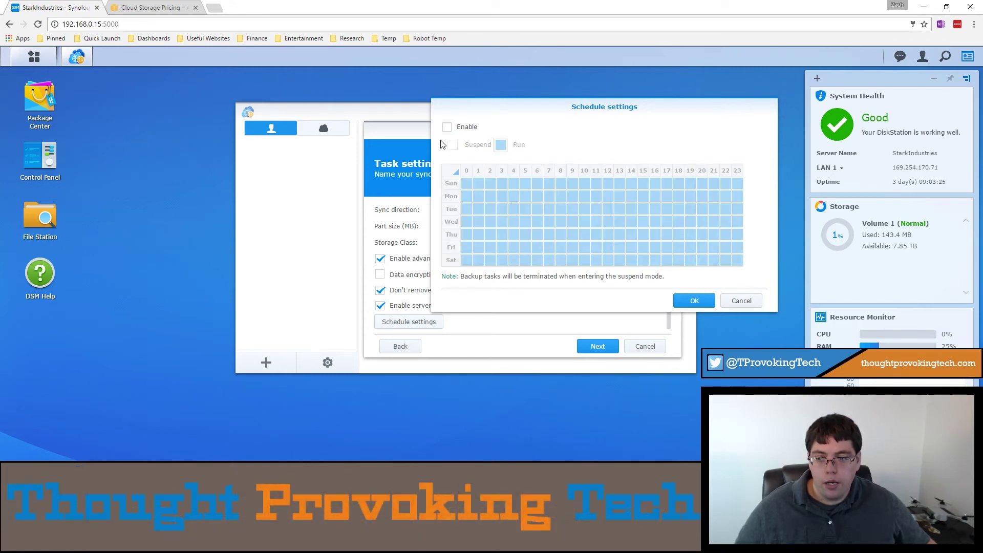
pyautogui.click(690, 302)
# Step: Review the confirmation summary, apply it to create Archive 2017, and dismiss the completion message
pyautogui.click(598, 346)
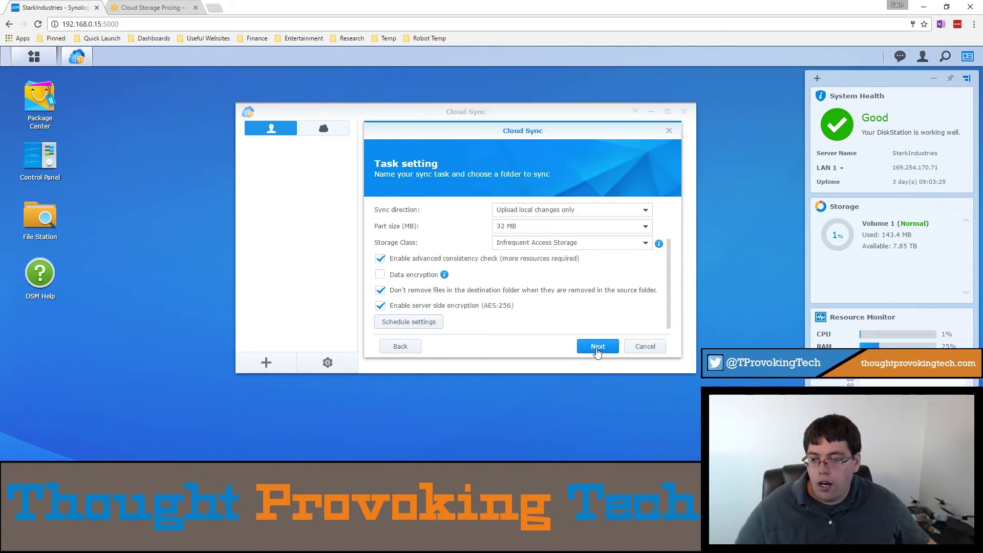
pyautogui.scroll(-5, 578, 251)
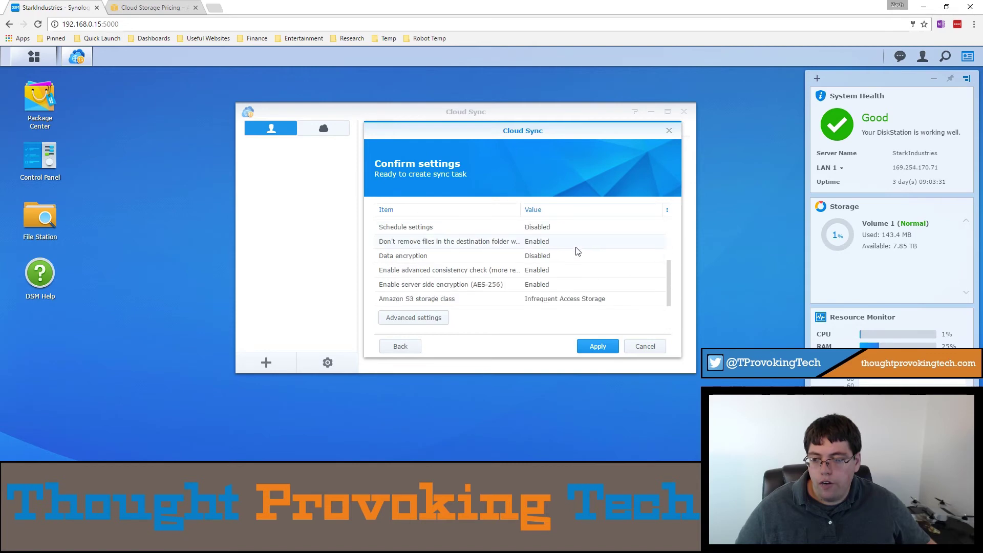
pyautogui.click(595, 347)
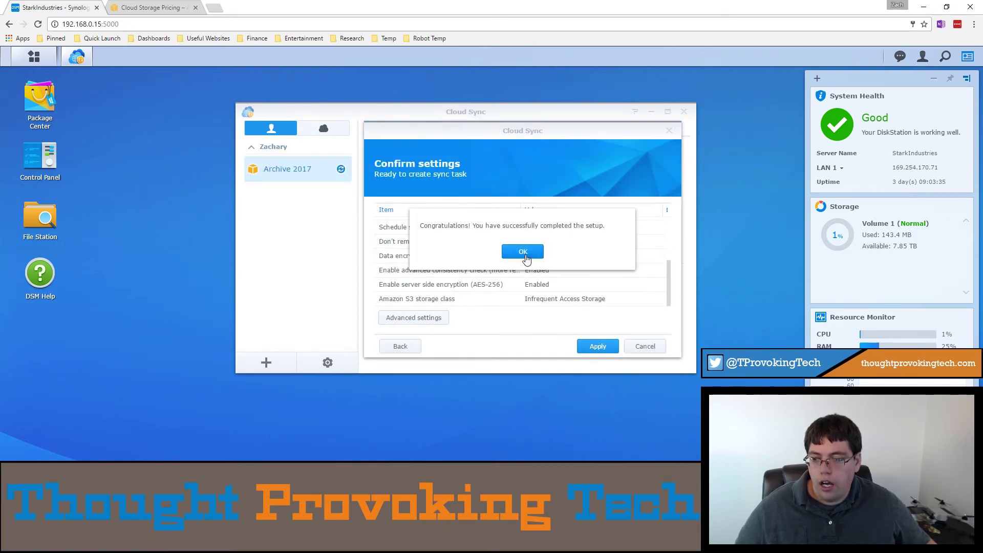
pyautogui.click(528, 252)
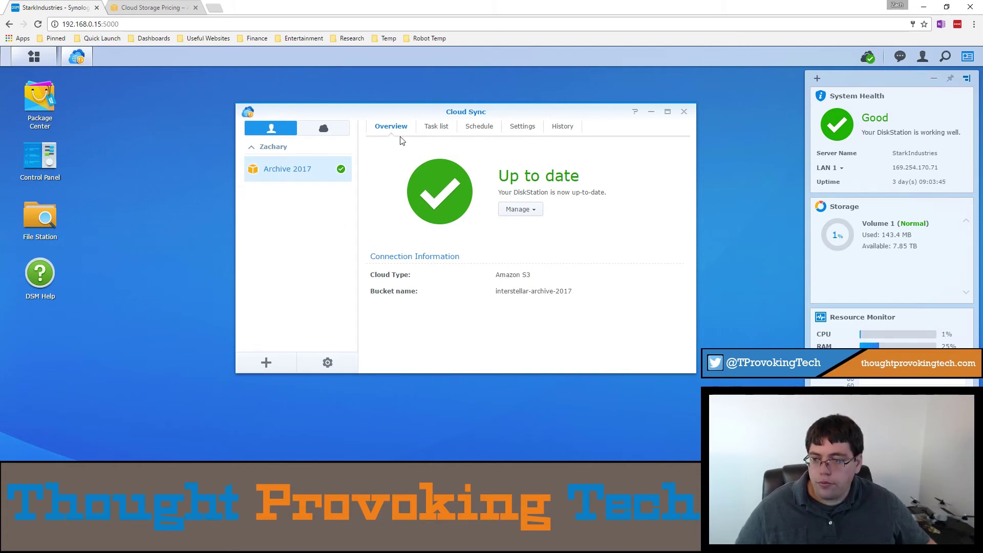
# Step: Open Archive 2017 settings, discard unsaved changes, then view its Task list and Schedule tabs
pyautogui.click(318, 168)
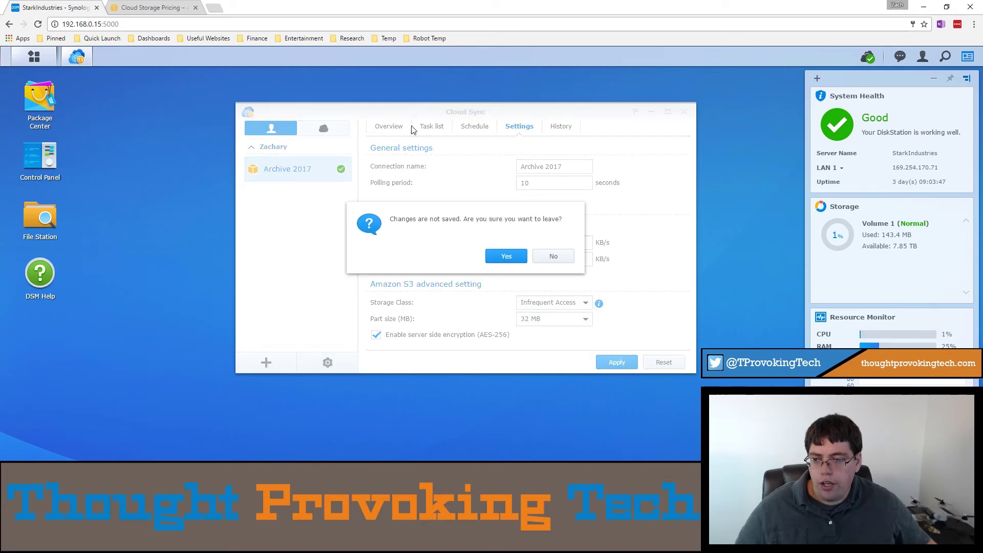
pyautogui.click(548, 259)
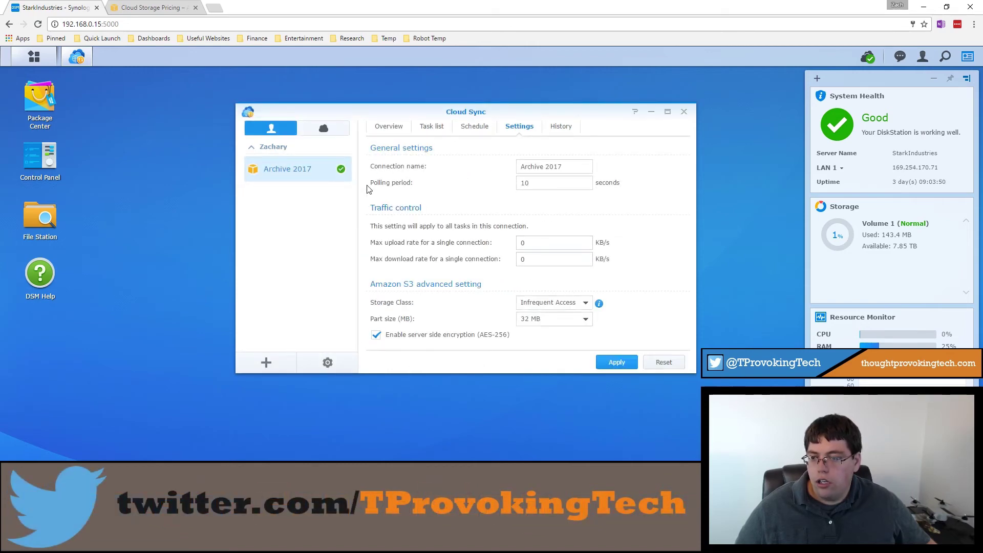
pyautogui.click(377, 135)
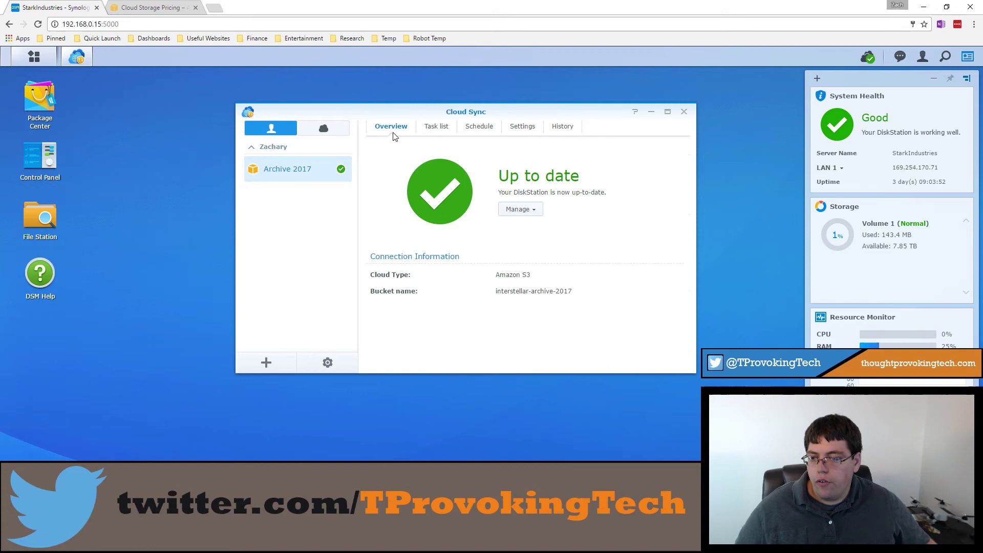
pyautogui.click(528, 210)
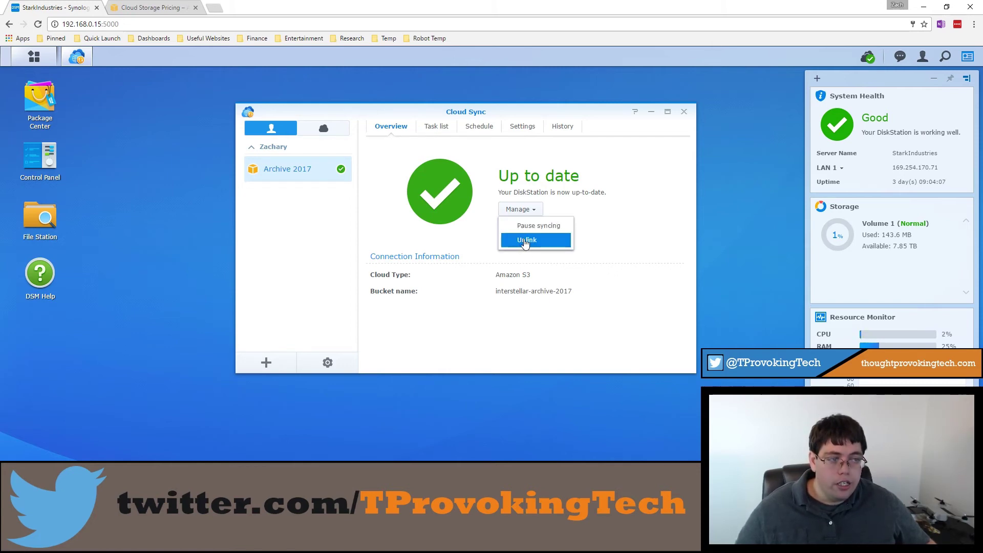
pyautogui.click(434, 130)
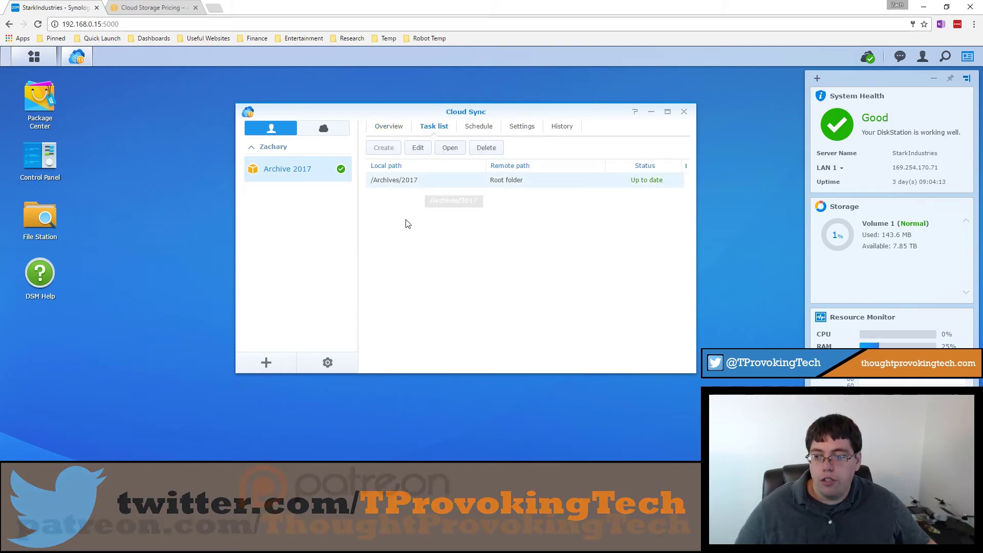
pyautogui.click(487, 135)
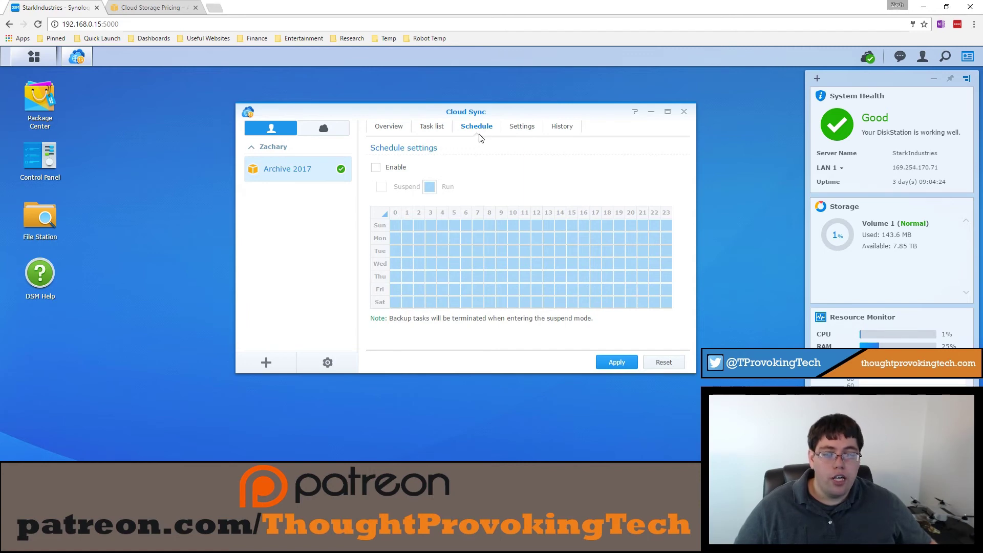
# Step: Open Archive 2017's Settings tab and check the S3 storage class list without changing it
pyautogui.click(514, 126)
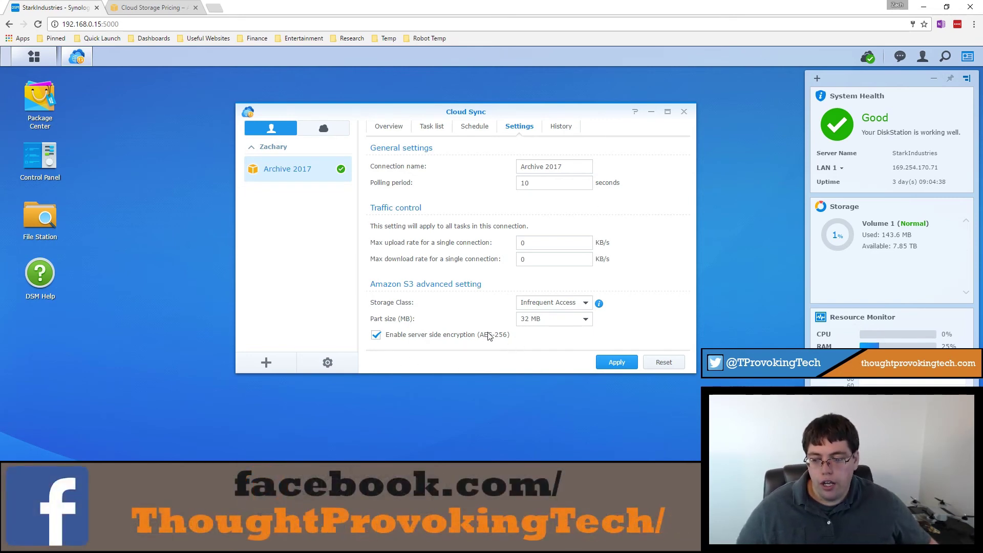
pyautogui.click(563, 301)
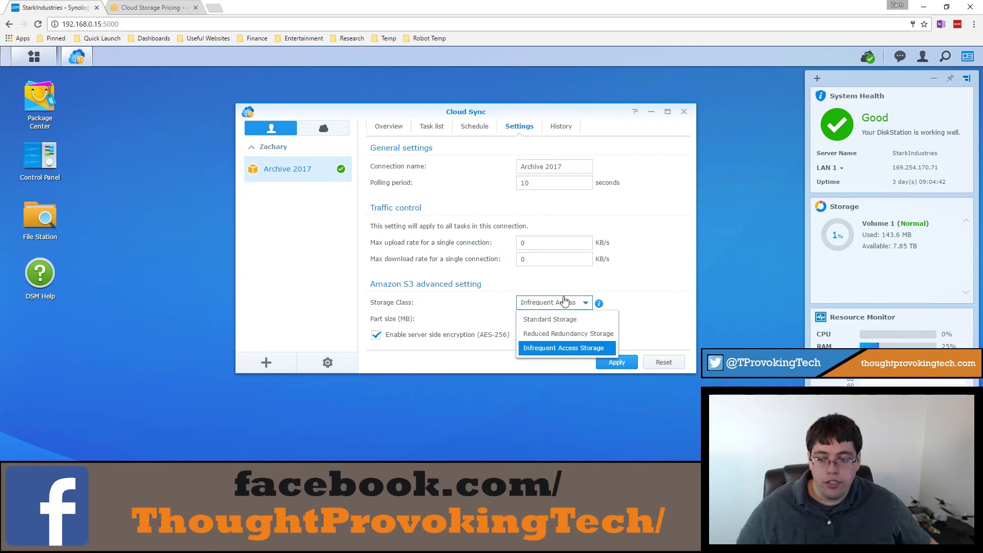
pyautogui.click(393, 264)
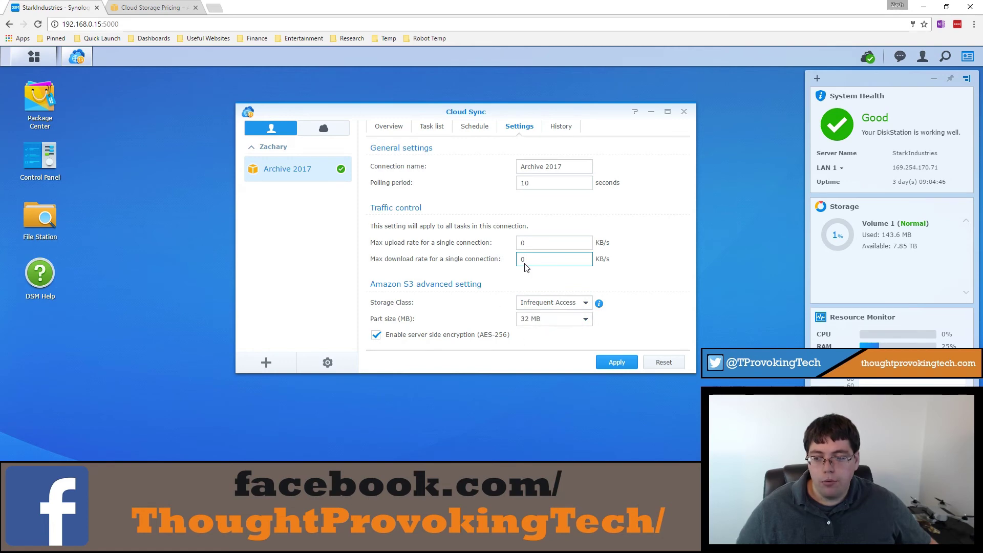
# Step: Replace the 10-second polling period value with 600
pyautogui.moveTo(541, 186); pyautogui.dragTo(443, 183)
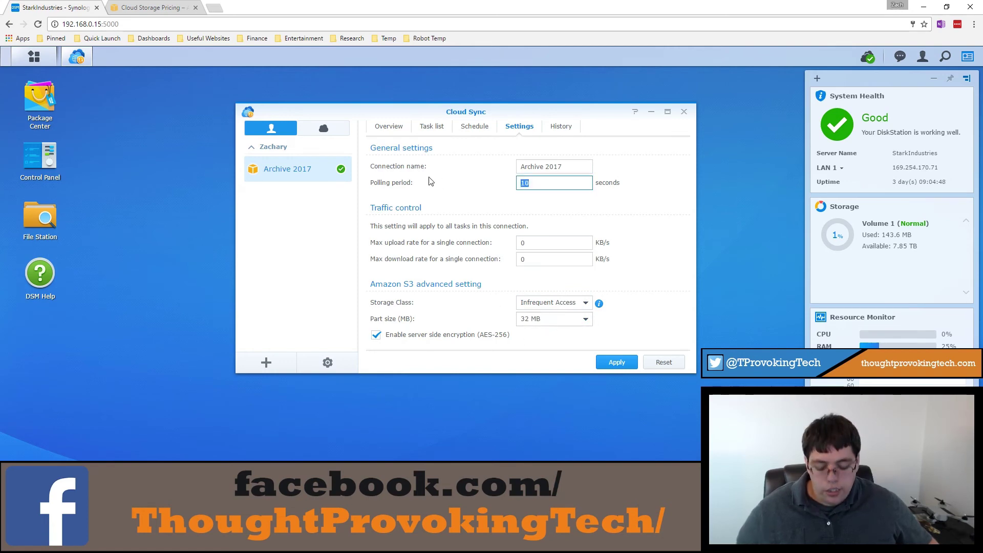
pyautogui.write('600')
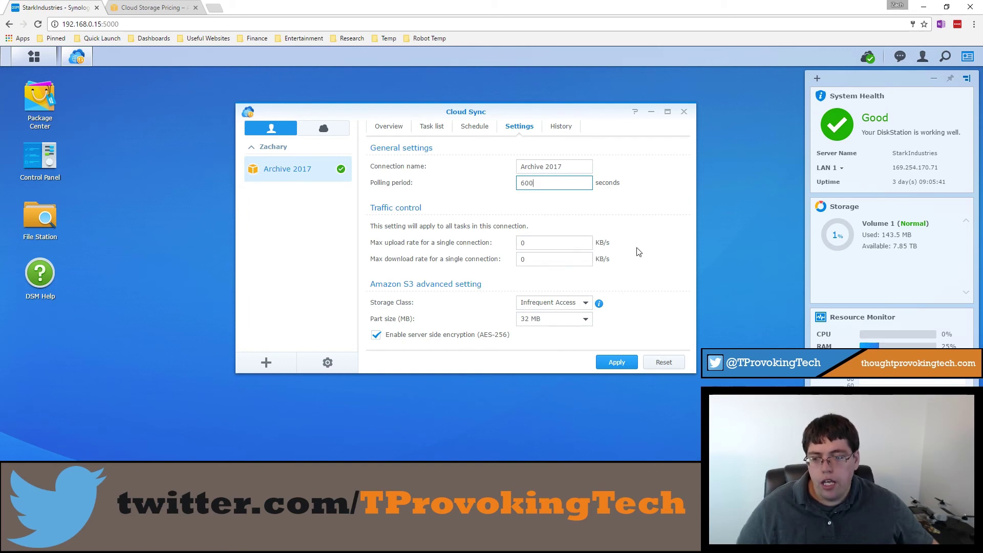
pyautogui.click(603, 246)
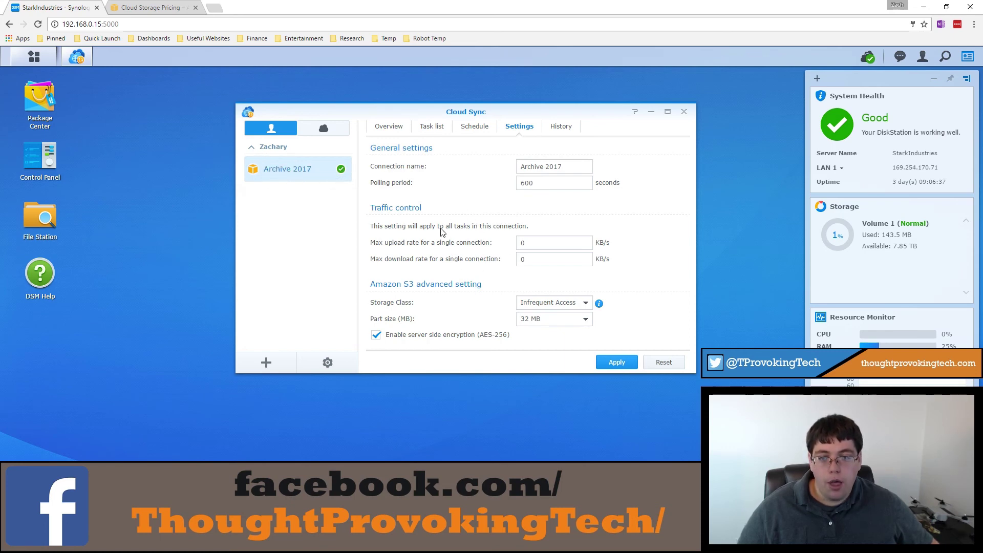
# Step: Save the 600-second polling period and reopen settings to confirm it stuck
pyautogui.click(617, 364)
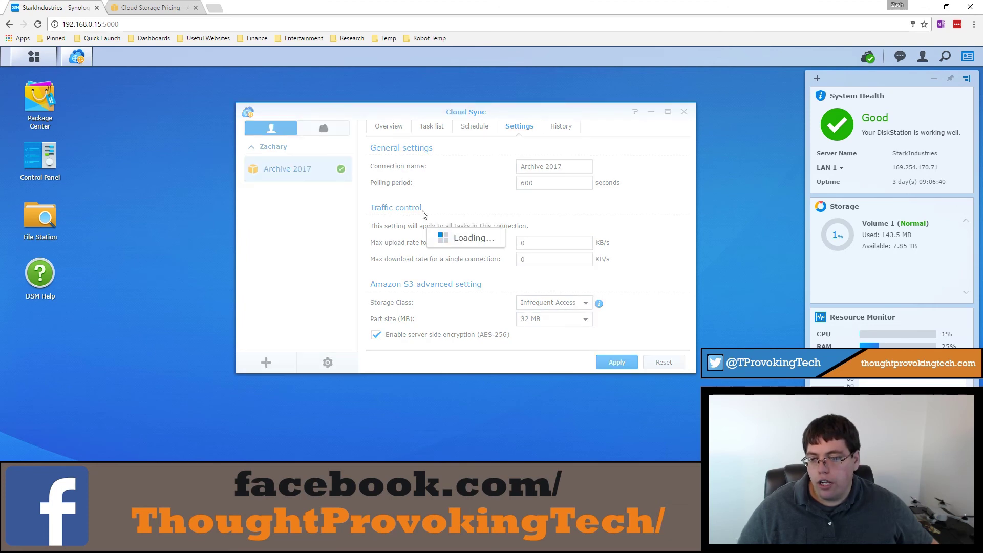
pyautogui.click(390, 127)
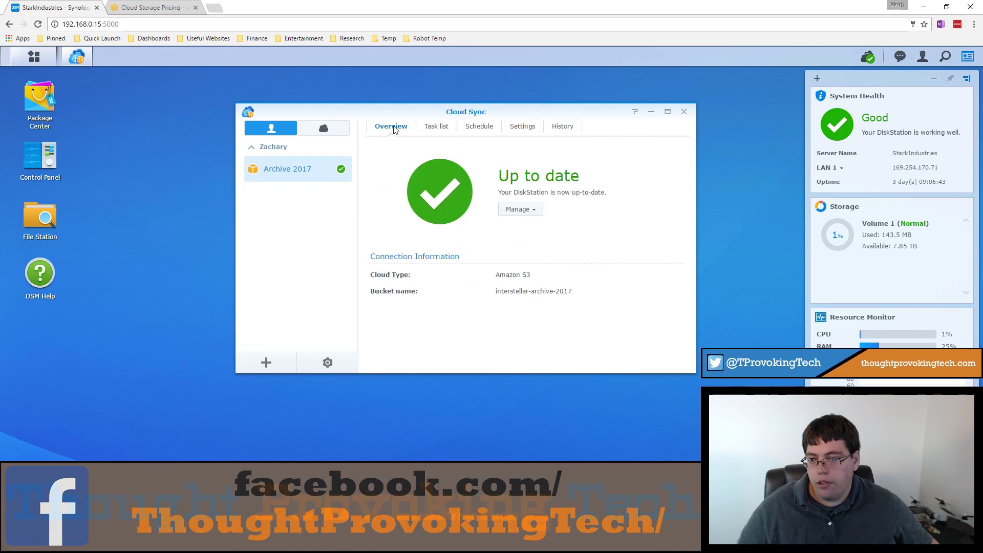
pyautogui.click(534, 134)
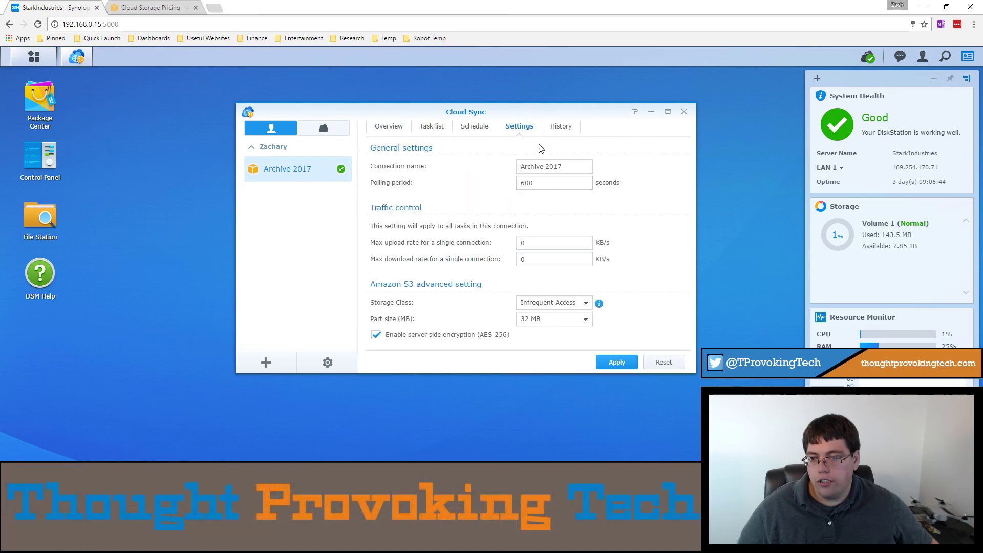
pyautogui.doubleClick(525, 184)
pyautogui.click(392, 134)
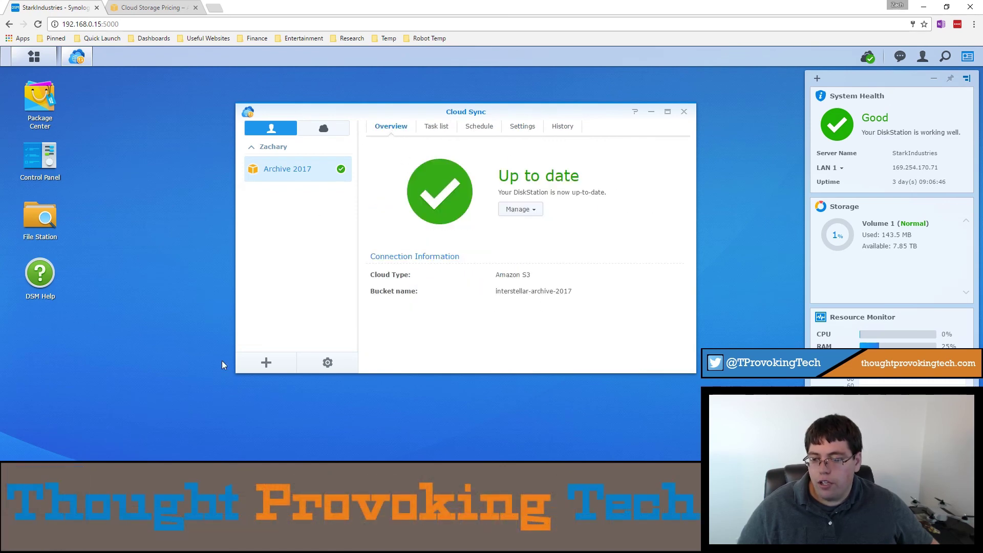
# Step: Page through the cloud providers for a new connection, then cancel without adding one
pyautogui.click(266, 364)
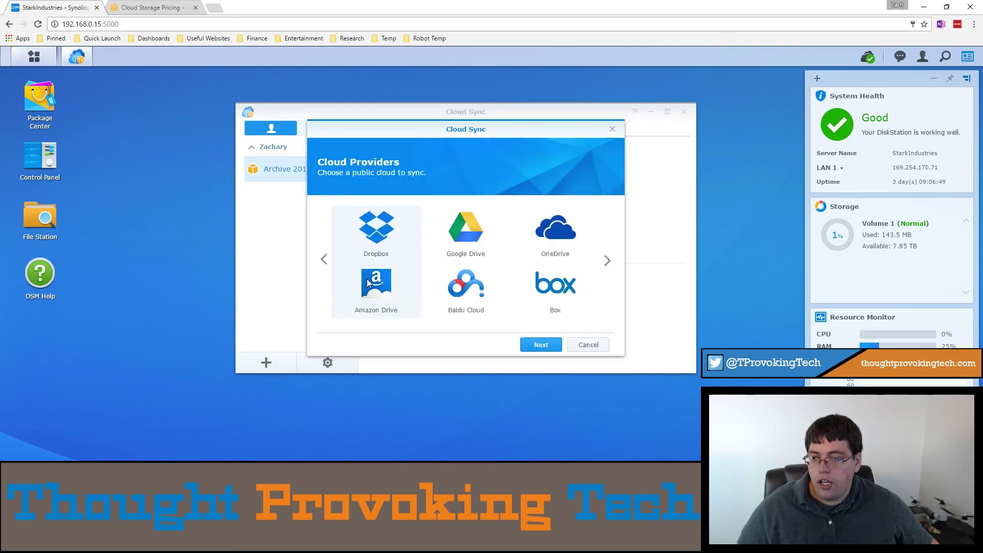
pyautogui.click(607, 261)
pyautogui.click(607, 262)
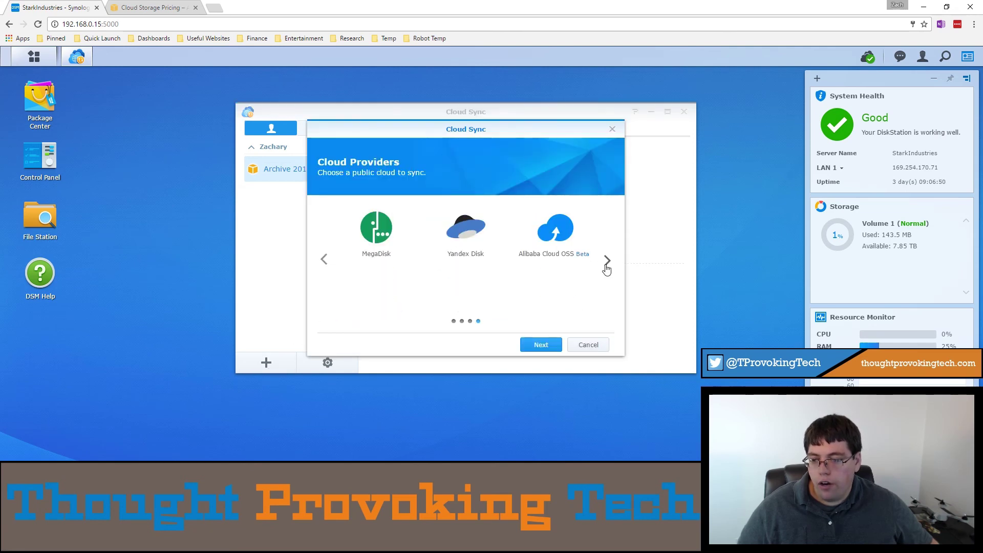
pyautogui.click(607, 261)
pyautogui.click(582, 345)
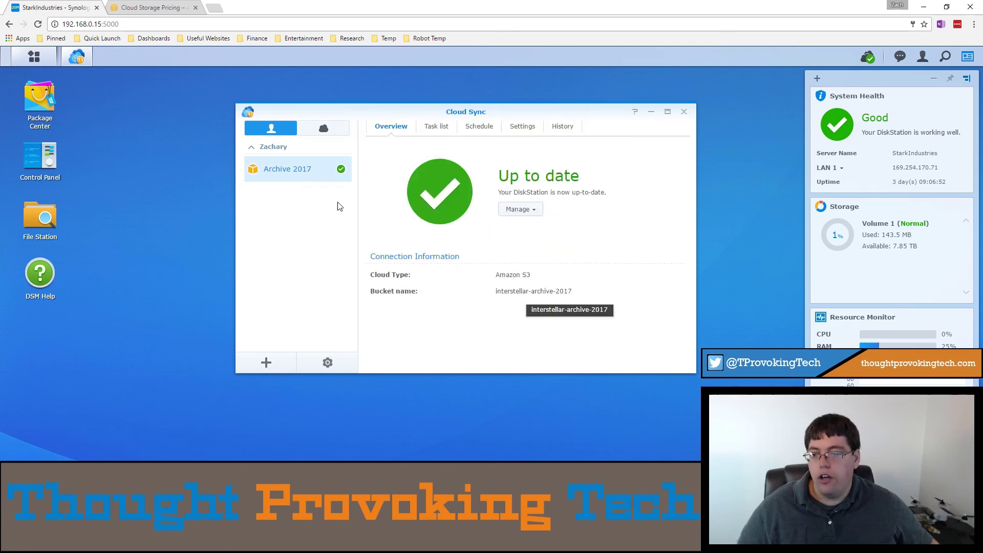
# Step: Group the connections by cloud provider, showing Archive 2017 under Amazon S3
pyautogui.click(322, 128)
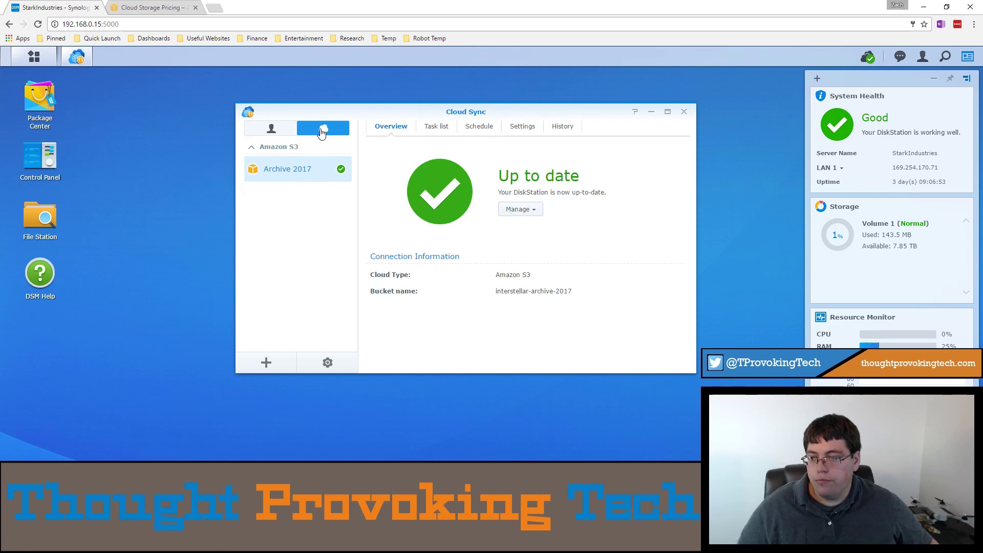
pyautogui.click(271, 128)
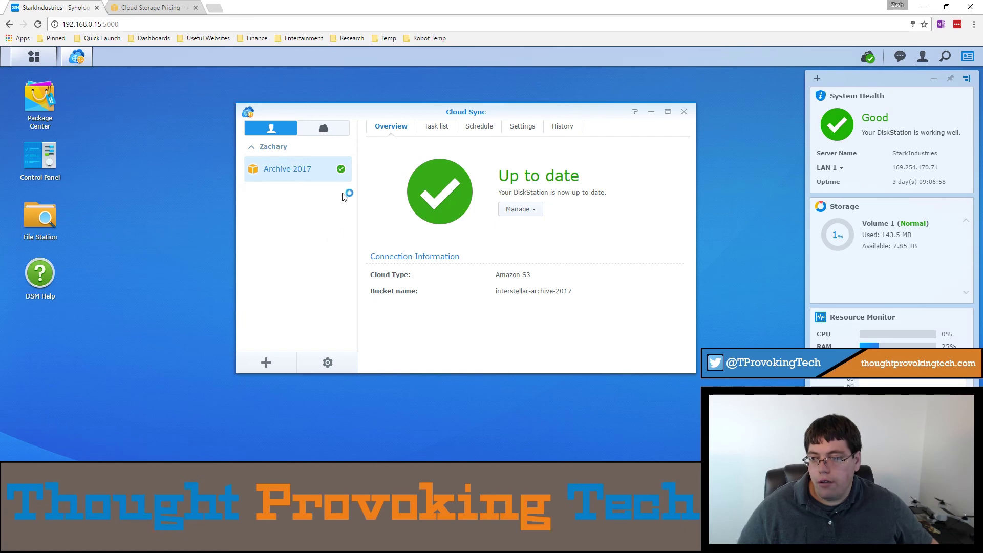
pyautogui.click(329, 134)
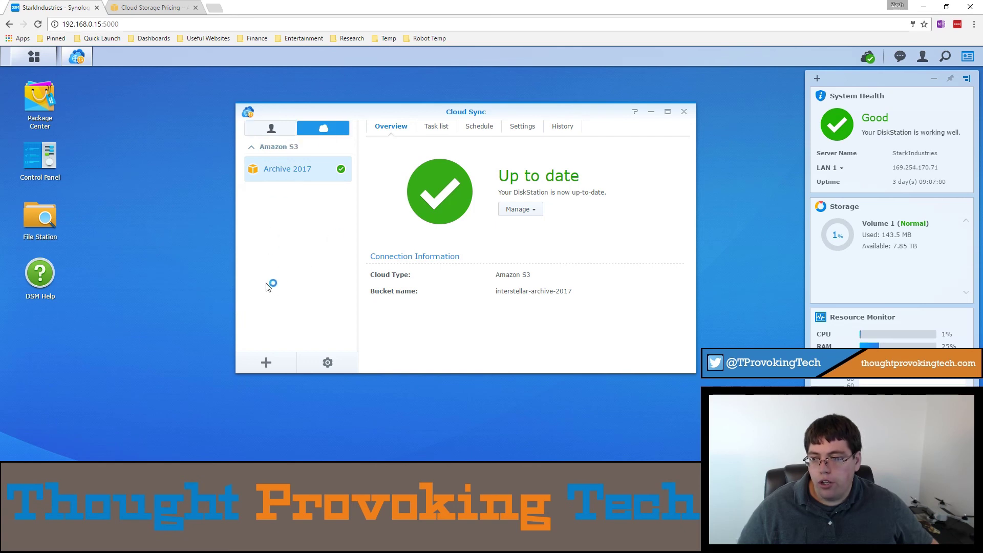